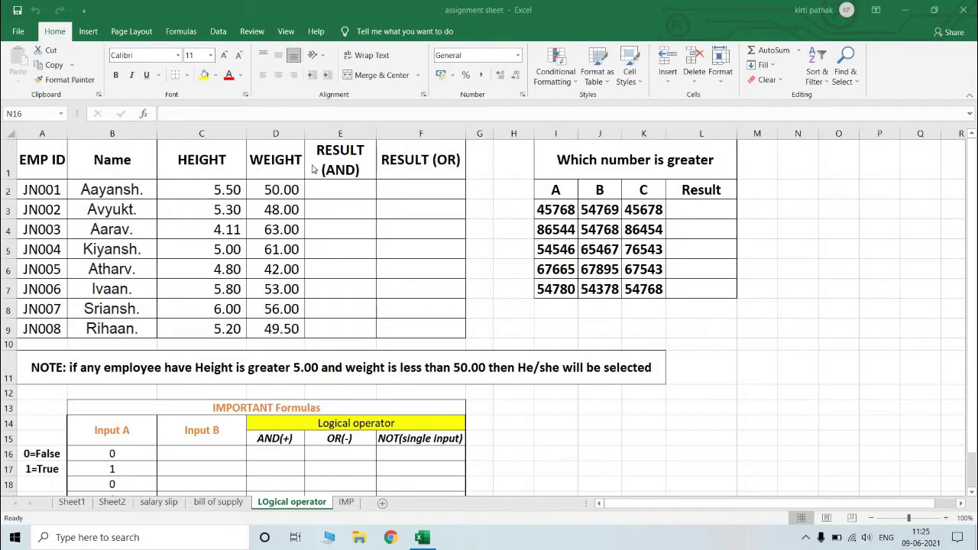
- Fill the truth table's Input B column, C16 to C19, with 0, 0, 1 and 1
click(395, 144)
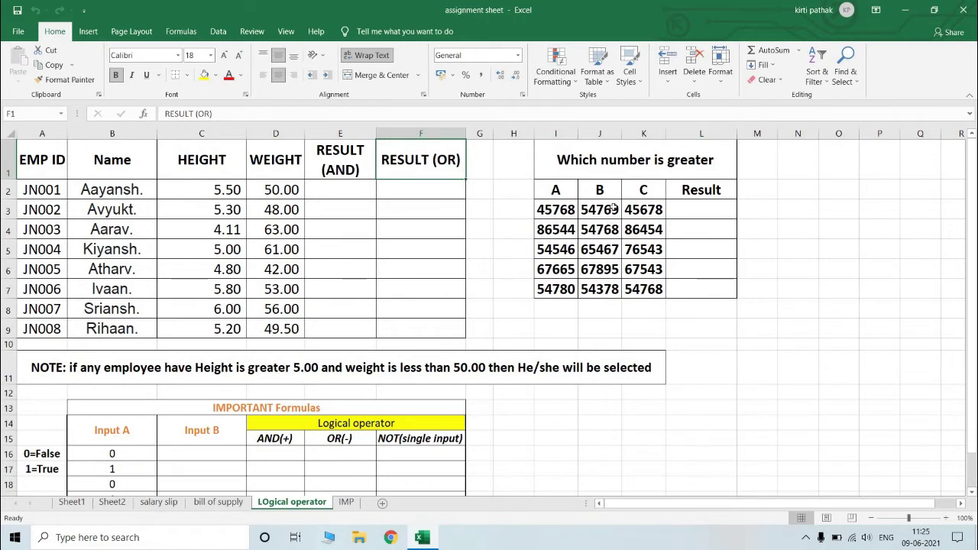
click(700, 208)
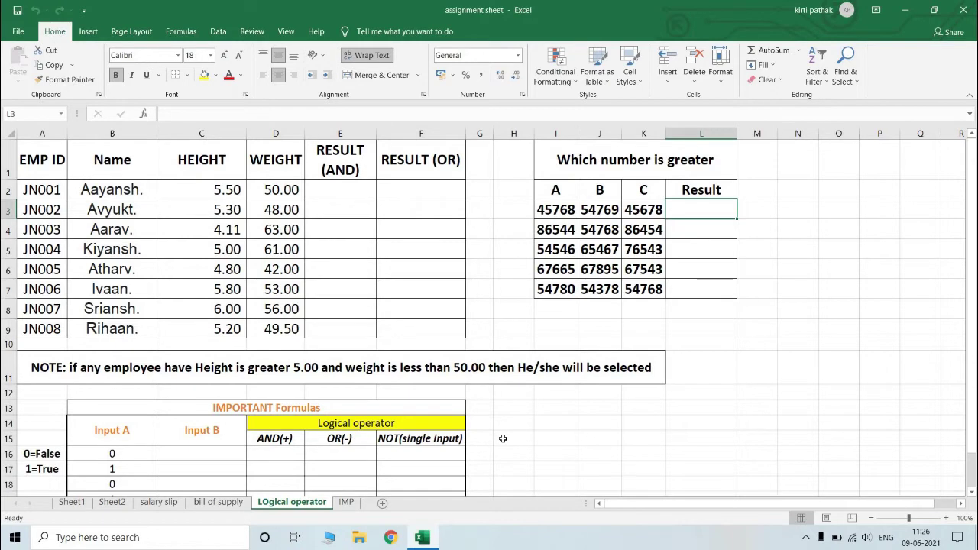
scroll(501, 439, down, 1)
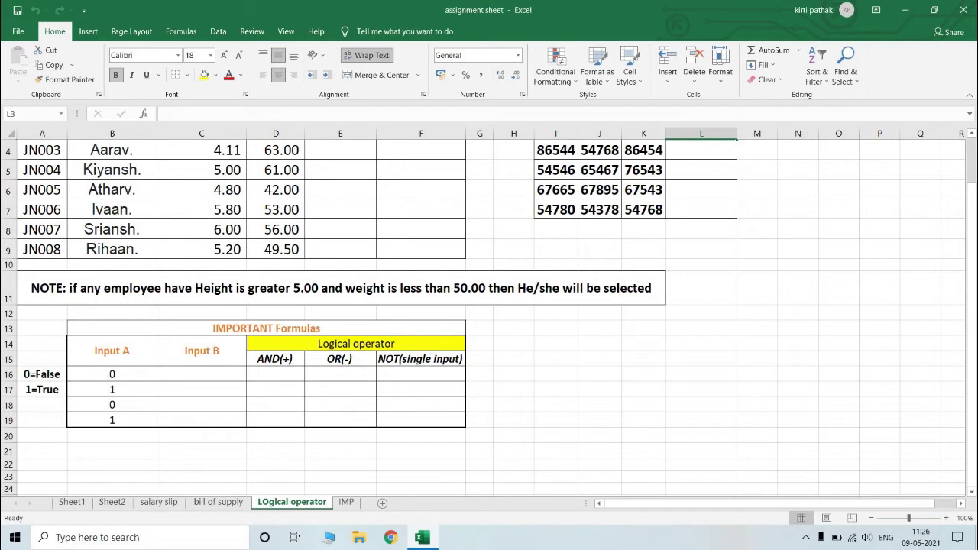
click(195, 377)
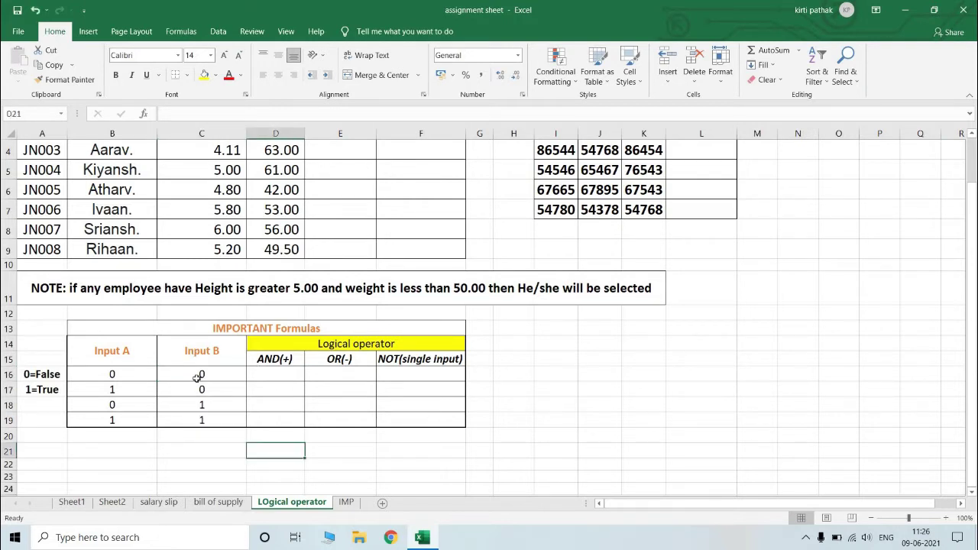
- Examine the 0=False and 1=True legend, the first input row, and the AND, OR and NOT columns of the truth table
click(39, 376)
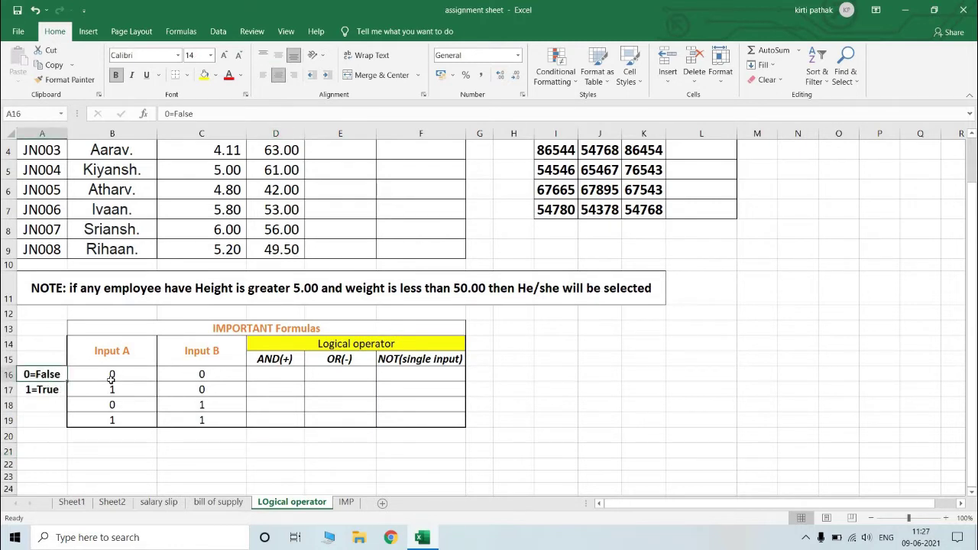
click(40, 390)
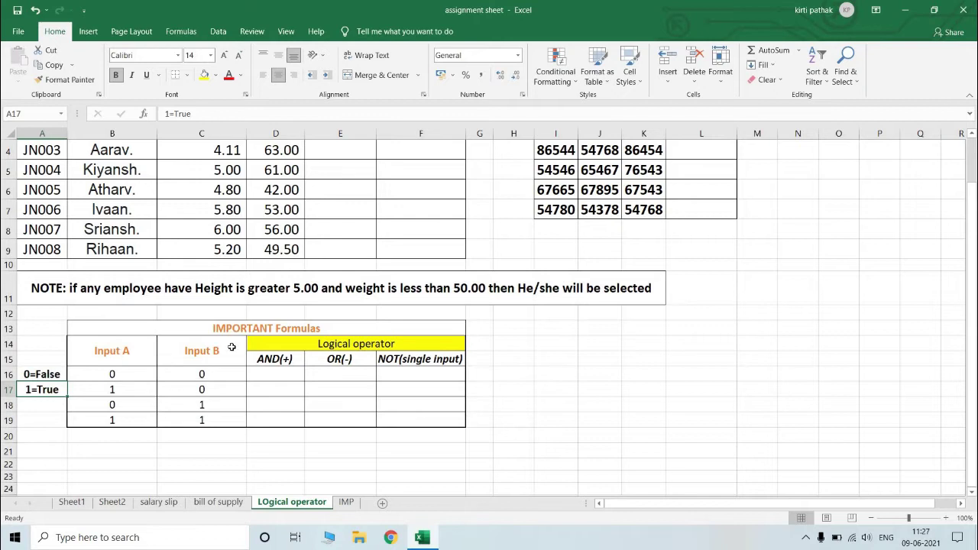
click(142, 376)
click(188, 377)
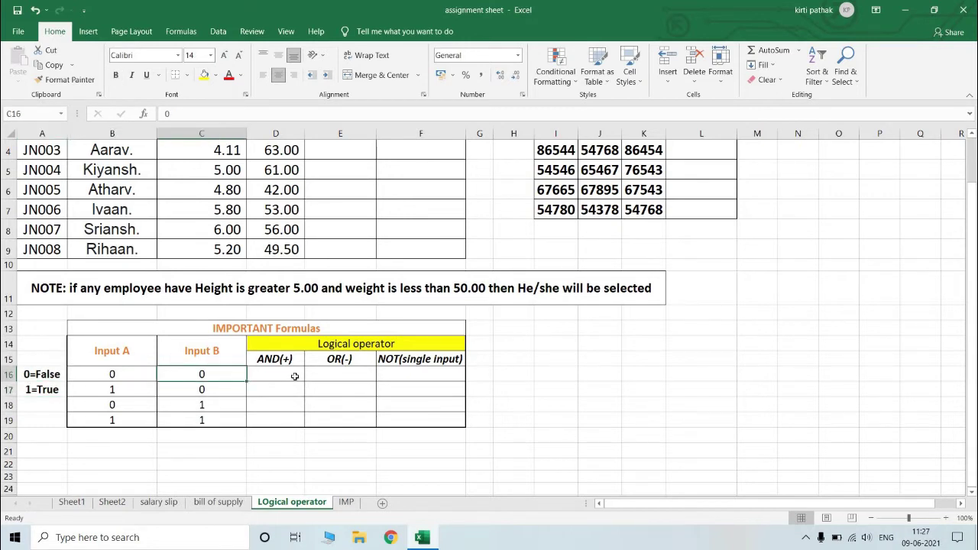
click(295, 376)
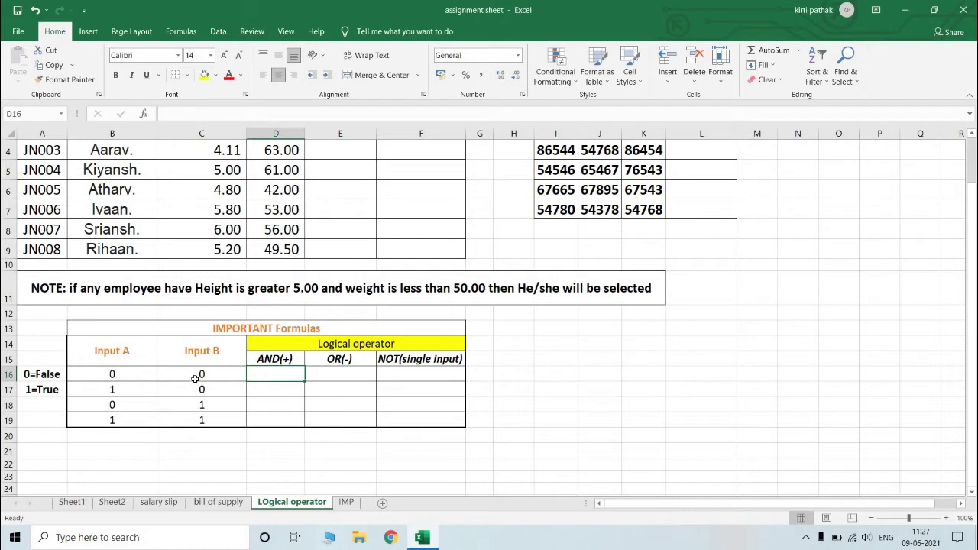
click(334, 375)
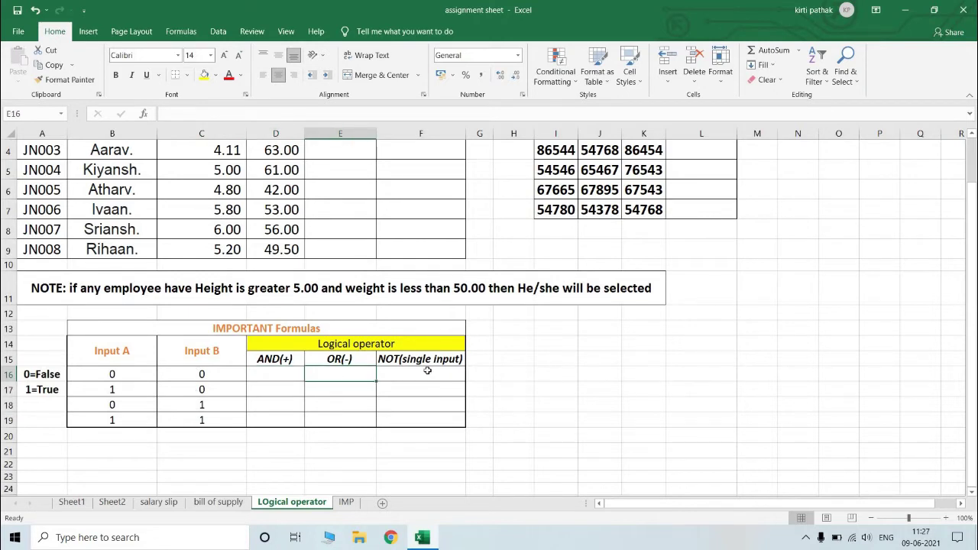
click(405, 359)
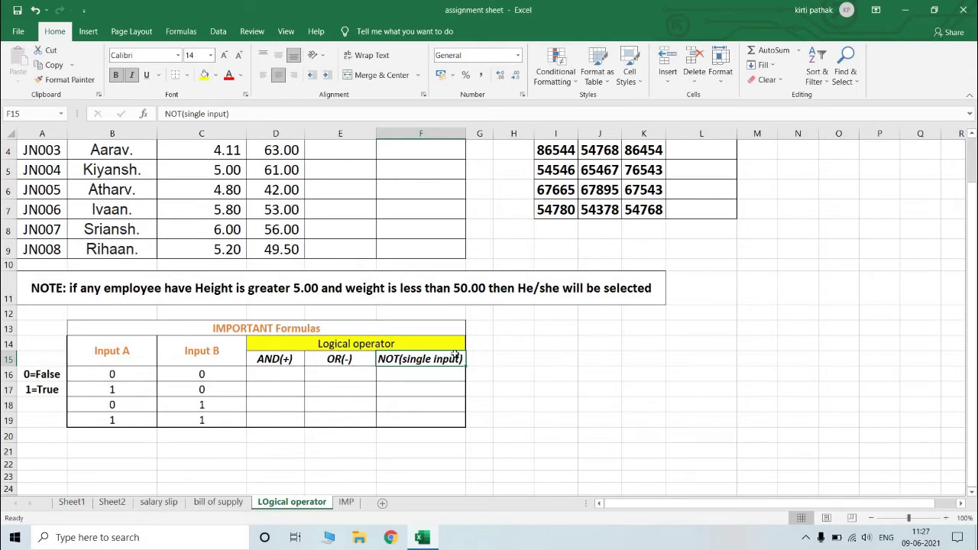
click(264, 376)
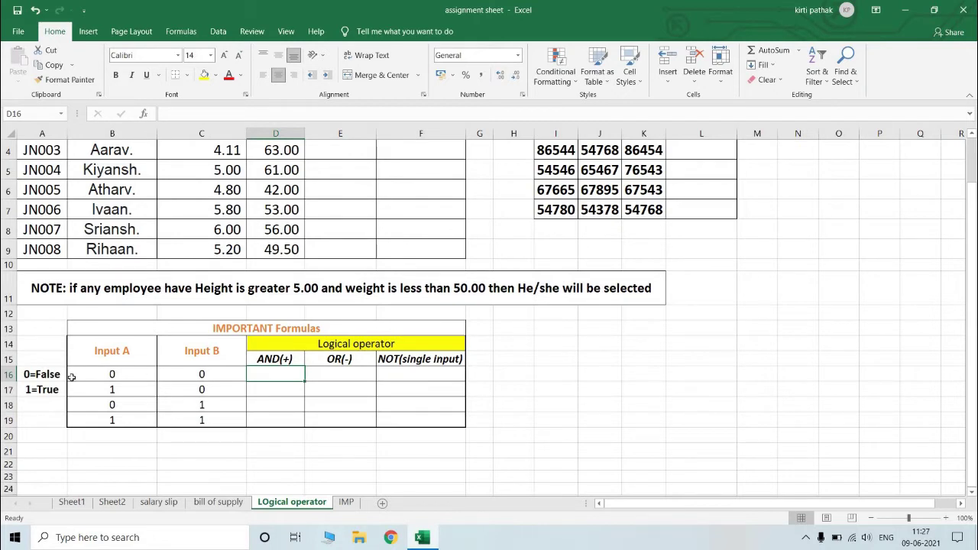
click(31, 376)
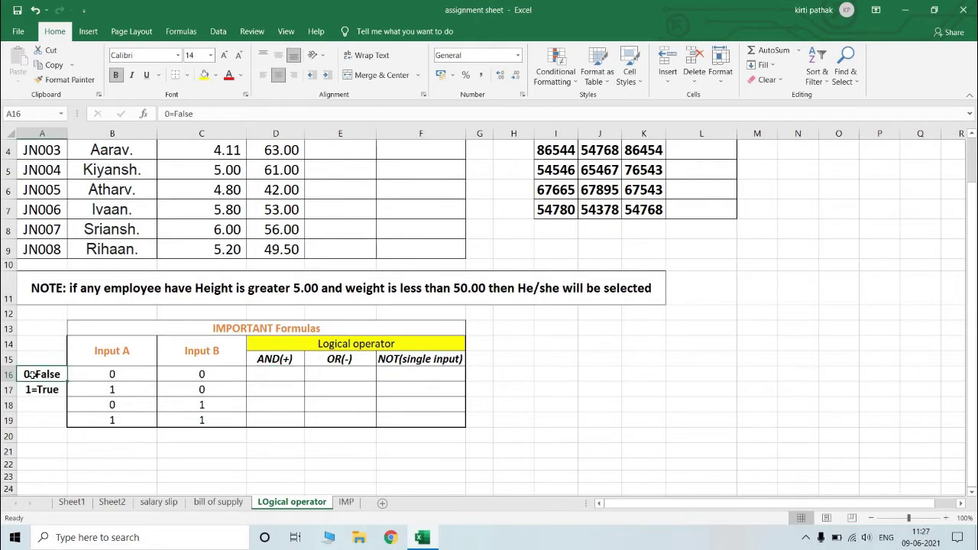
- Fill the AND column of the truth table, D16 to D19, with 0, 0, 0 and 1
click(269, 374)
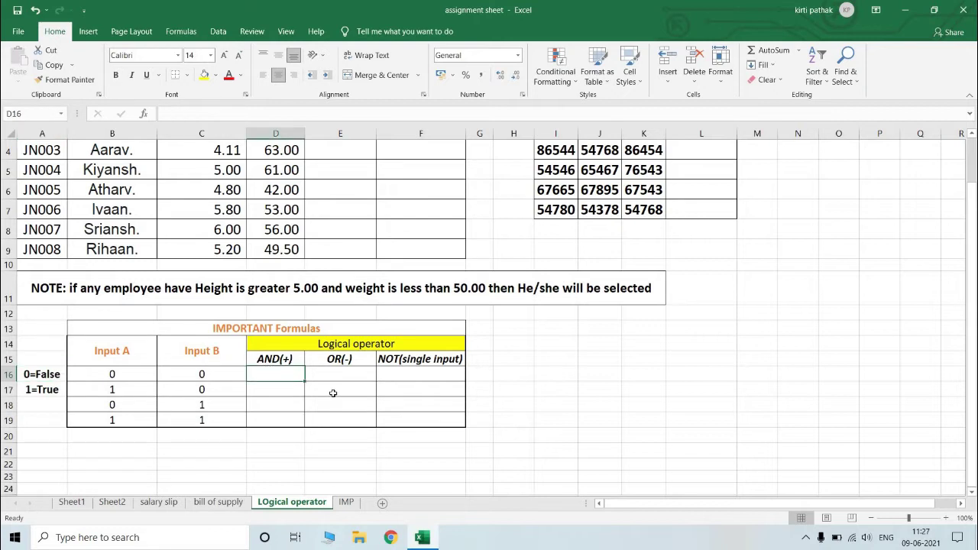
text(0)
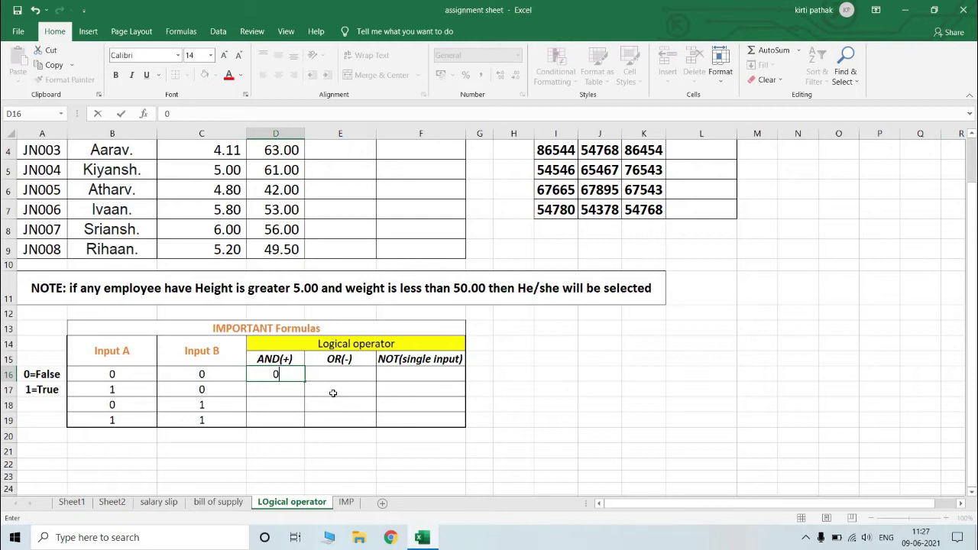
key(Return)
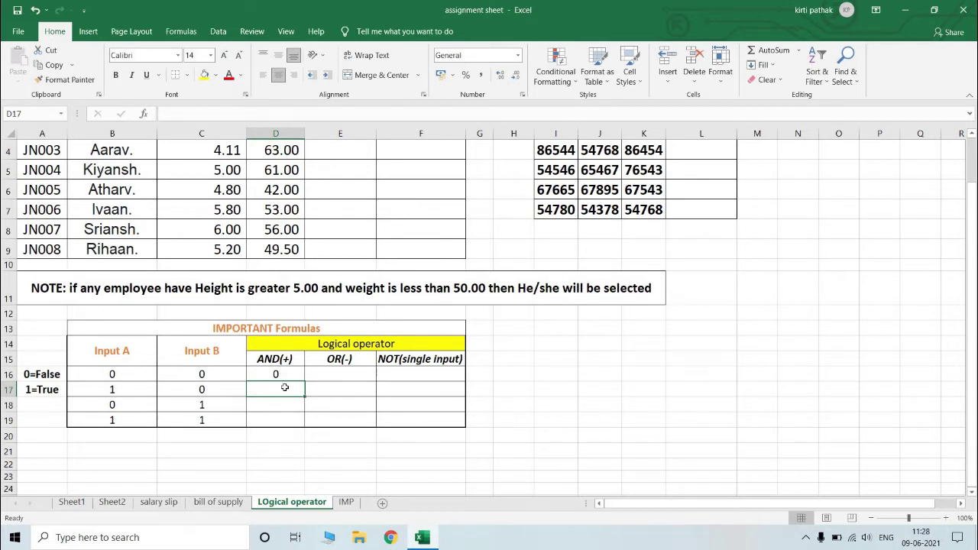
text(0)
key(Return)
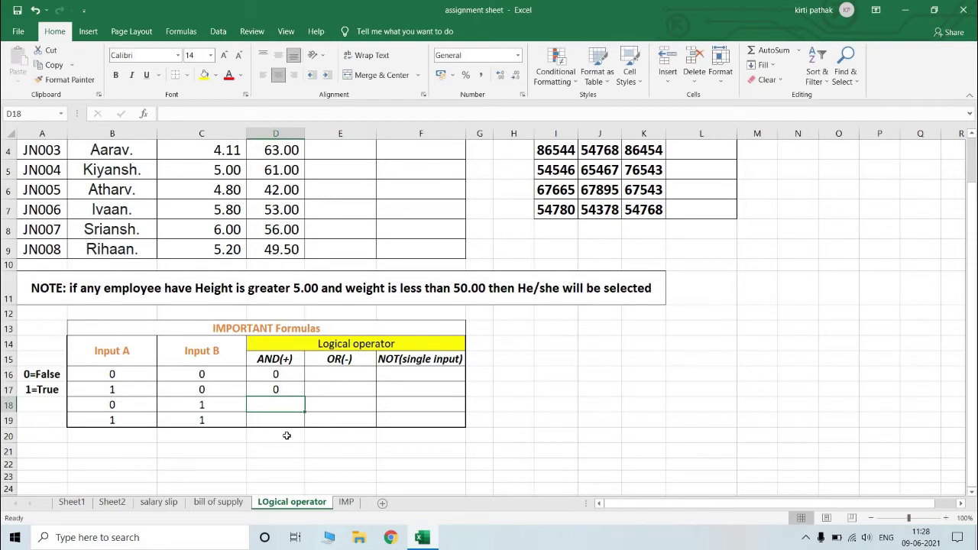
text(0)
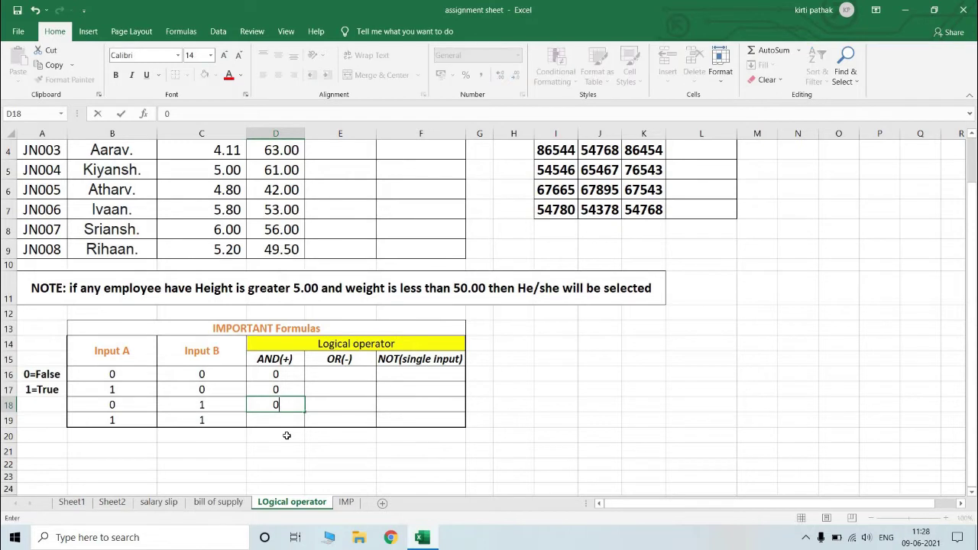
key(Return)
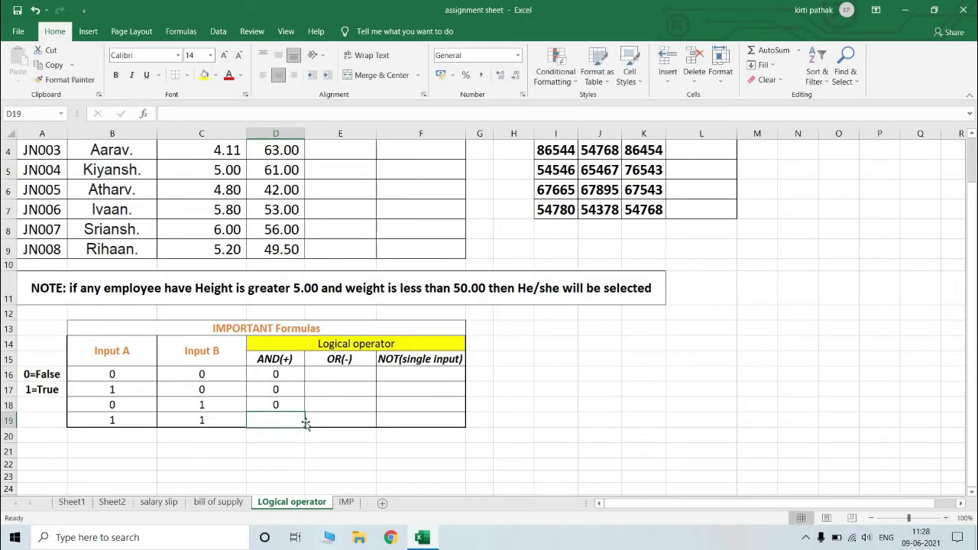
text(1)
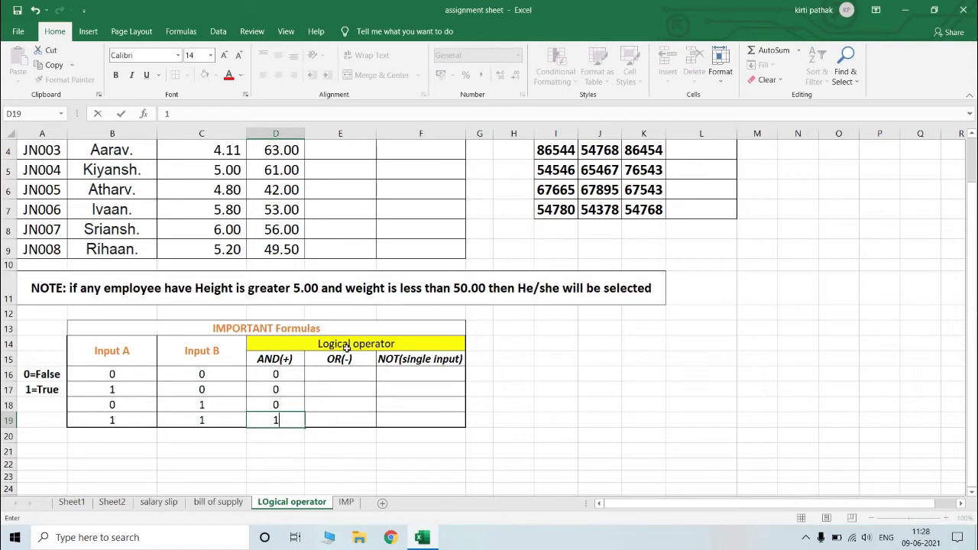
- Fill the OR column of the truth table, E16 to E19, with 0, 1, 1 and 1
click(348, 374)
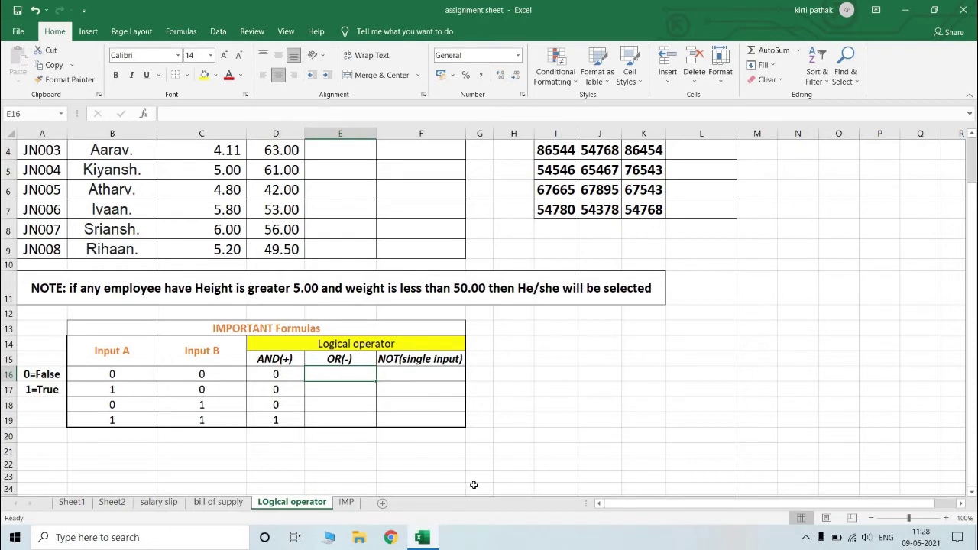
text(0)
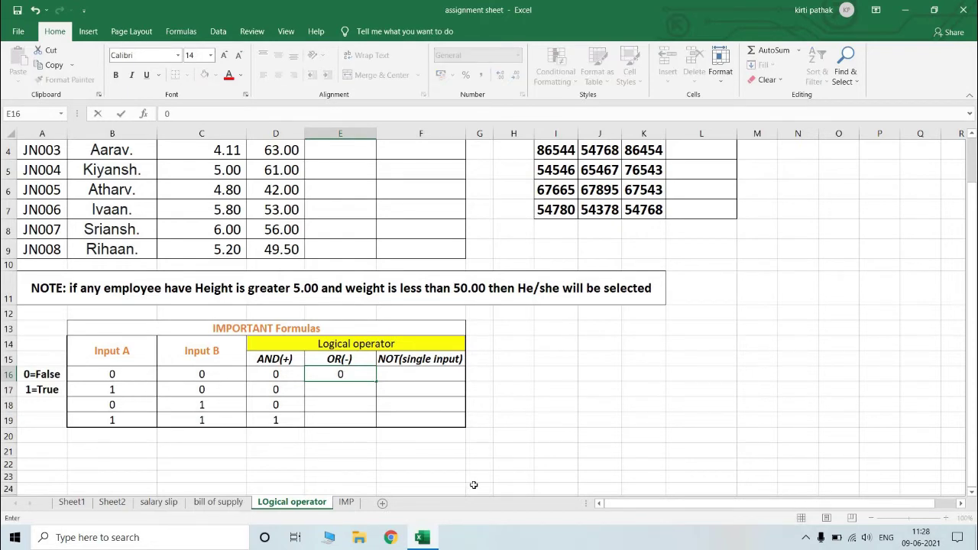
key(Return)
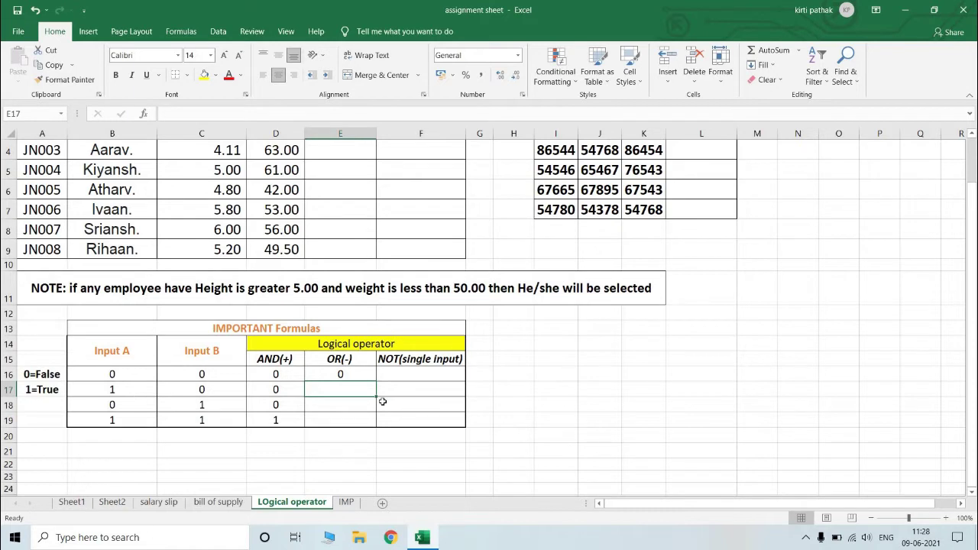
text(1)
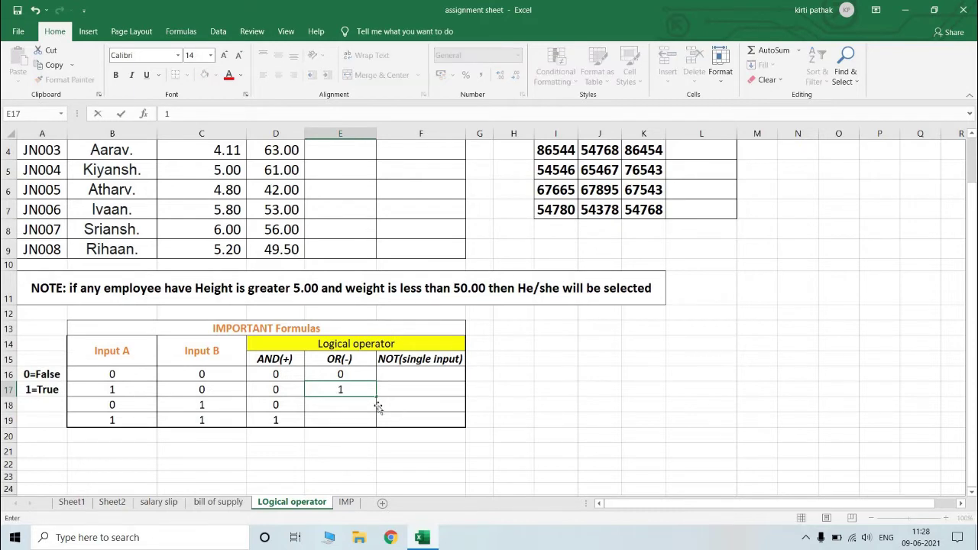
key(Return)
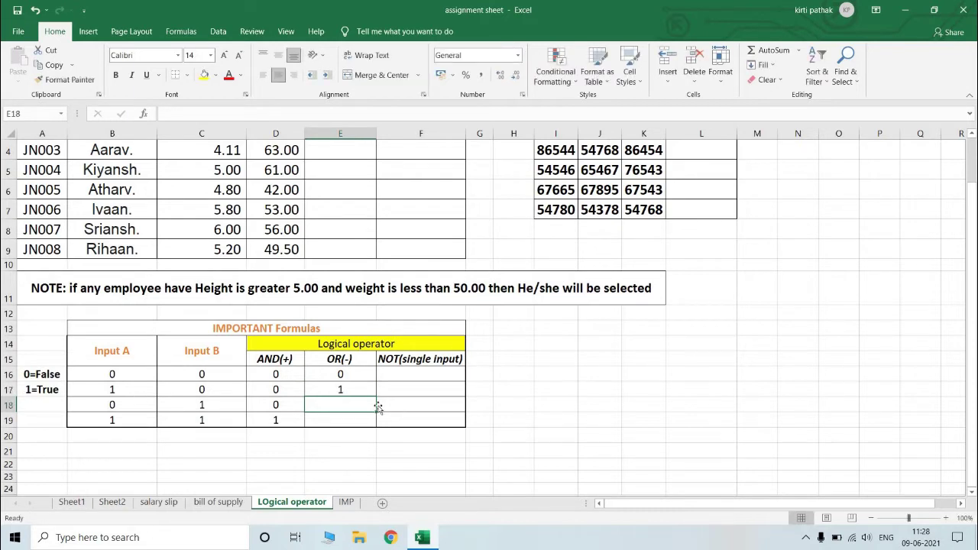
text(1)
key(Return)
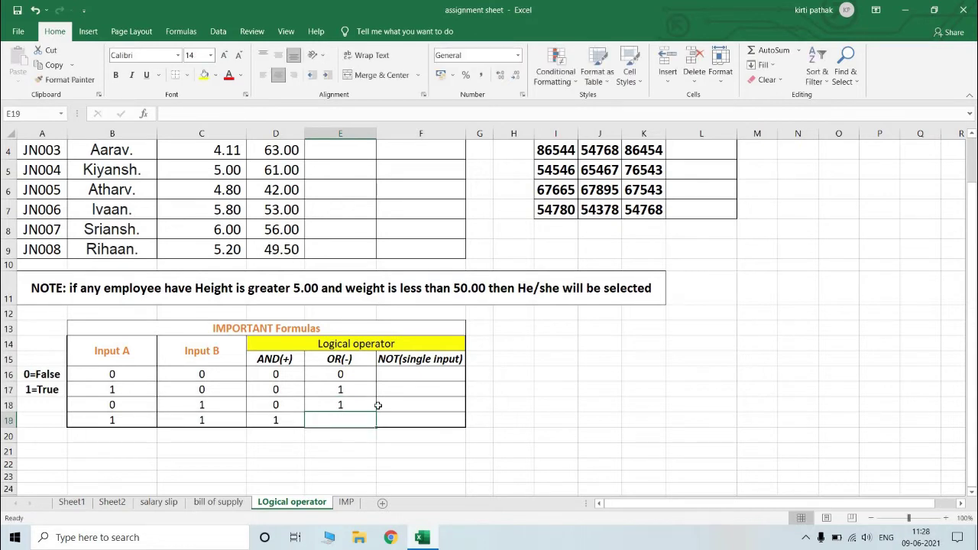
text(1)
click(548, 375)
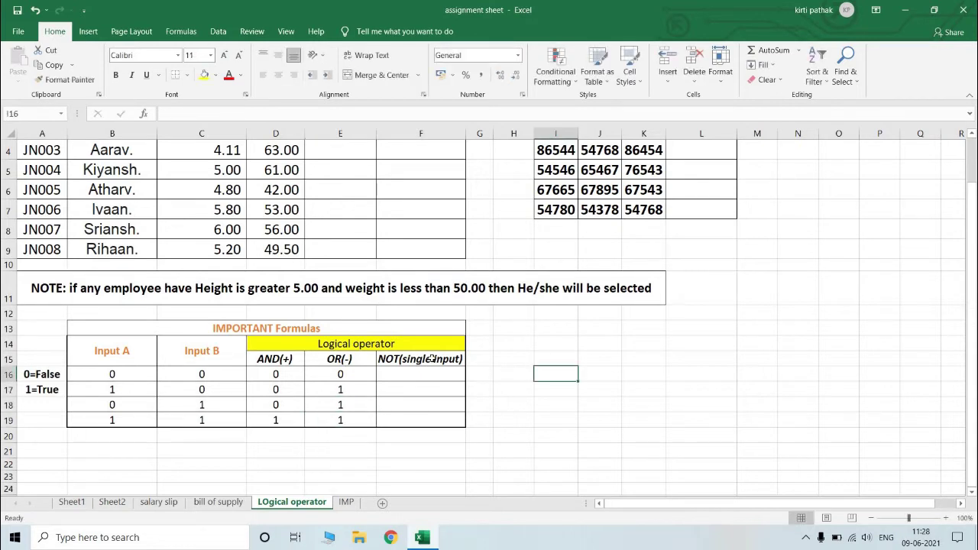
- Fill the NOT column, F16 to F19, with the inverse of Input A: 1, 0, 1 and 0
click(418, 380)
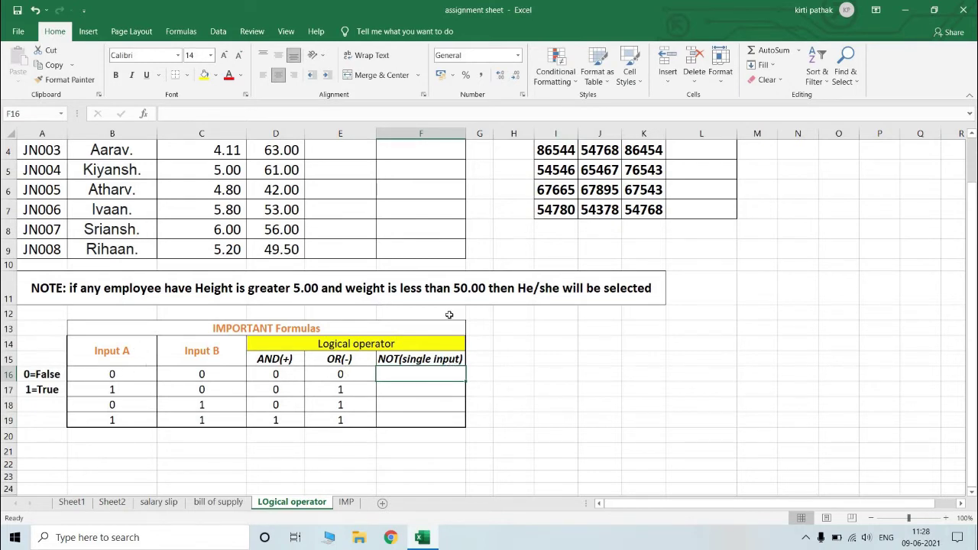
click(134, 375)
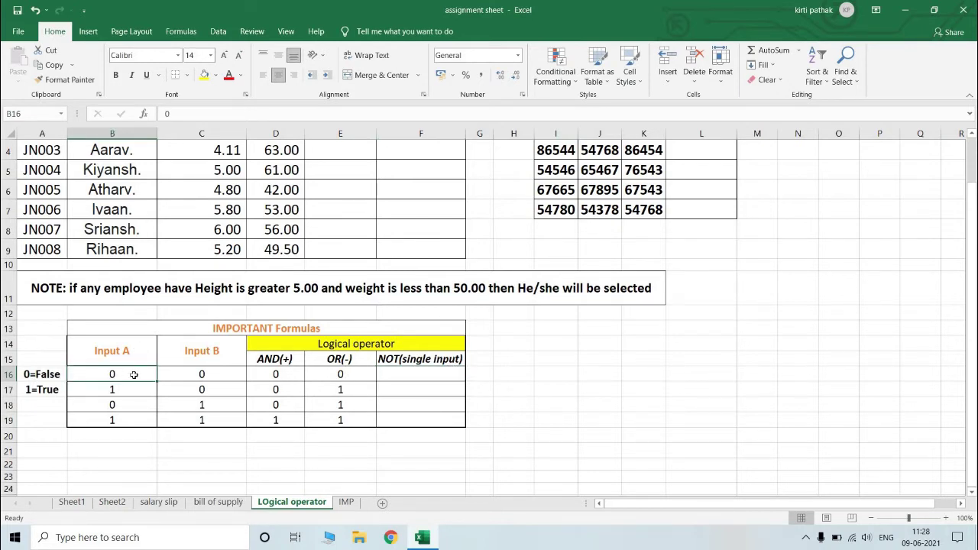
click(418, 376)
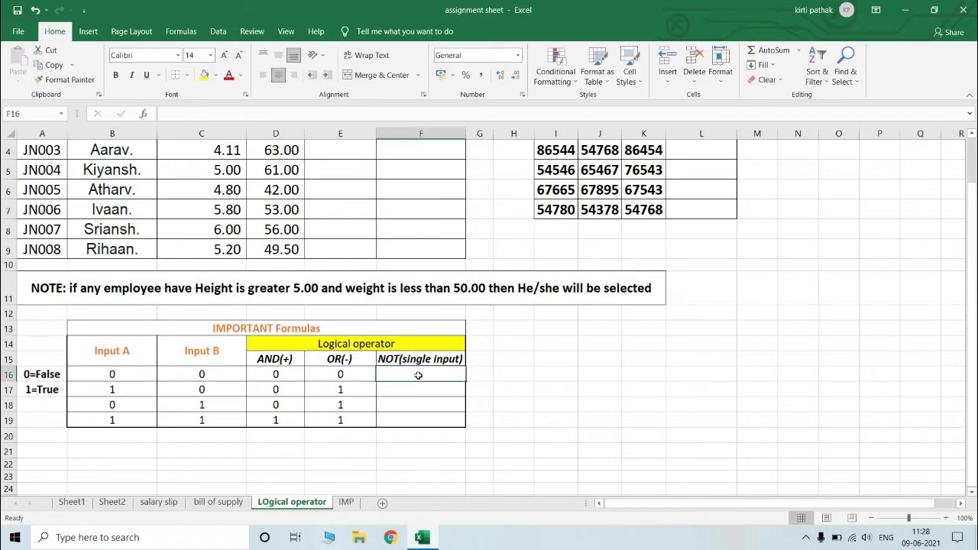
text(1)
key(Return)
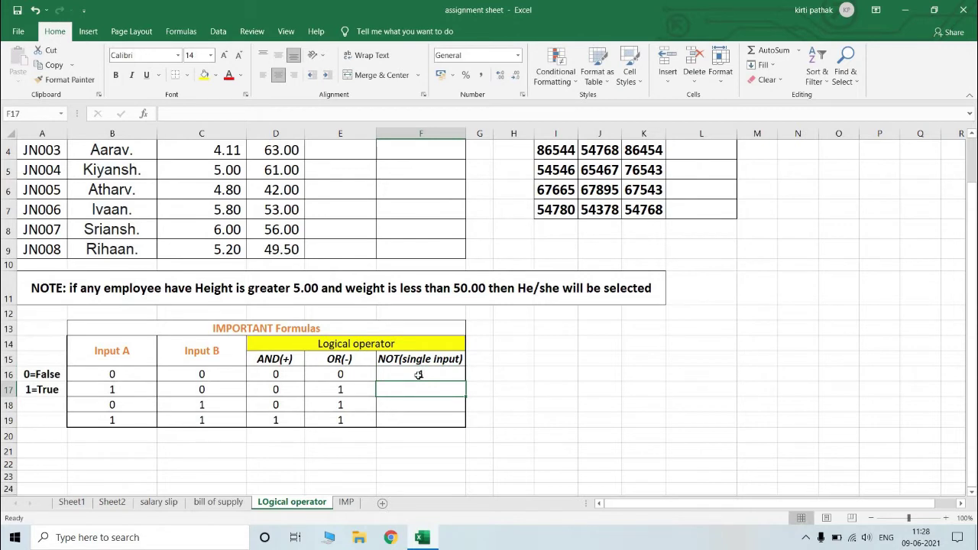
text(0)
key(Return)
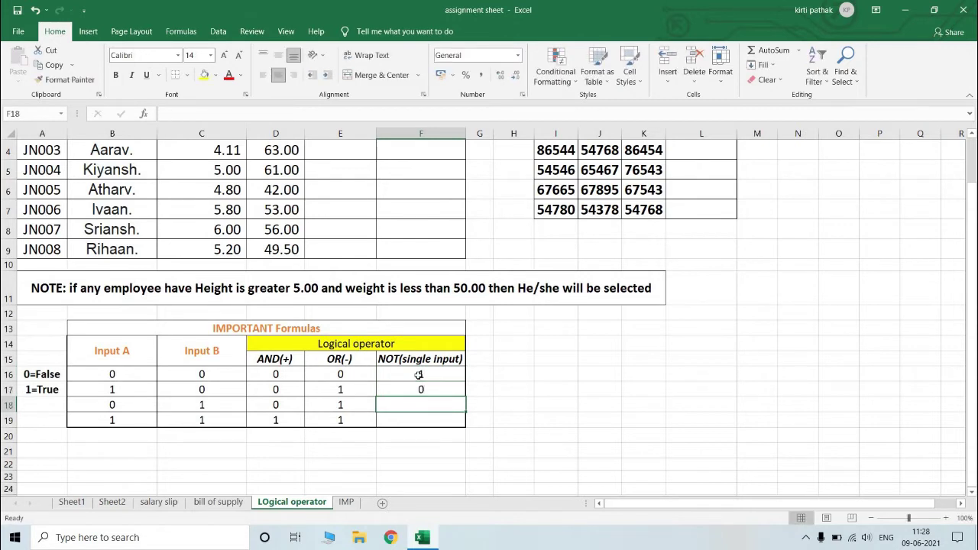
text(1)
key(Return)
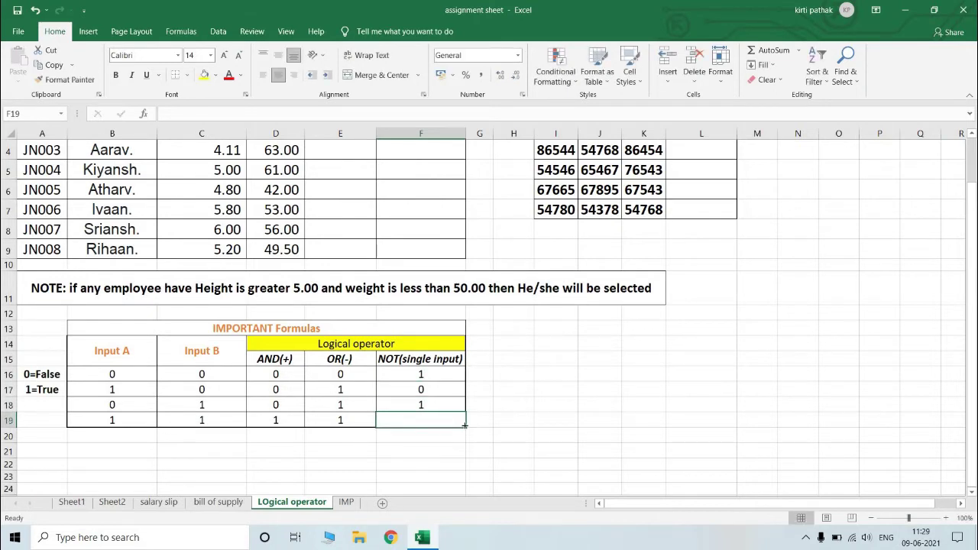
text(0)
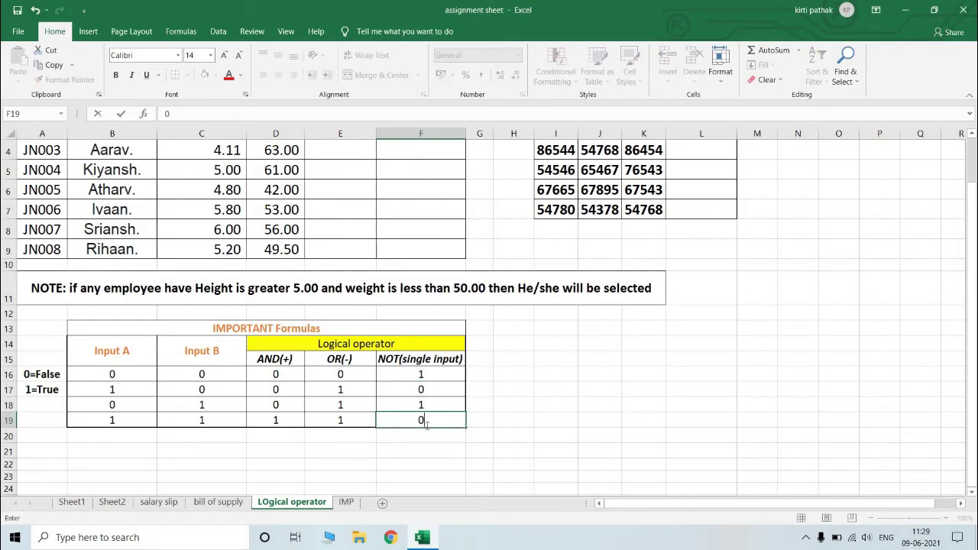
click(432, 373)
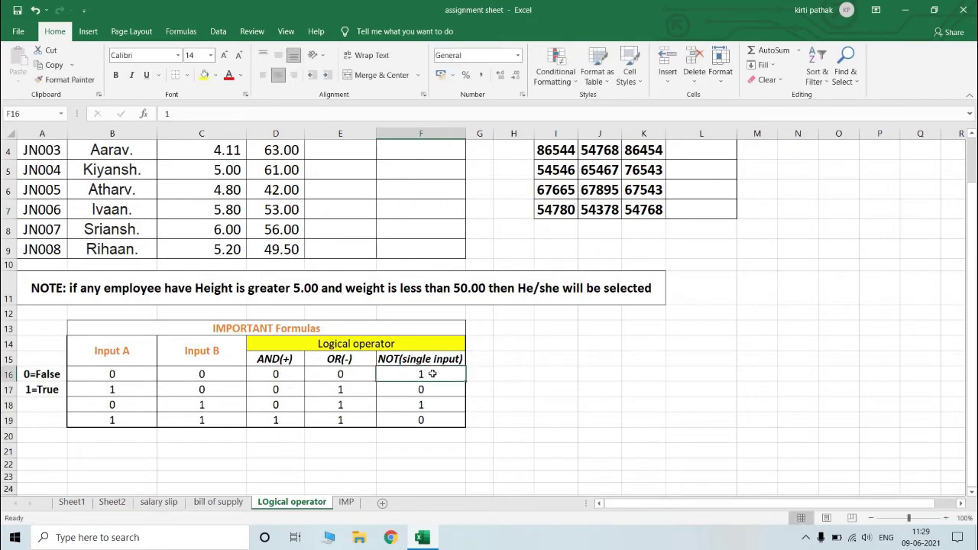
click(233, 376)
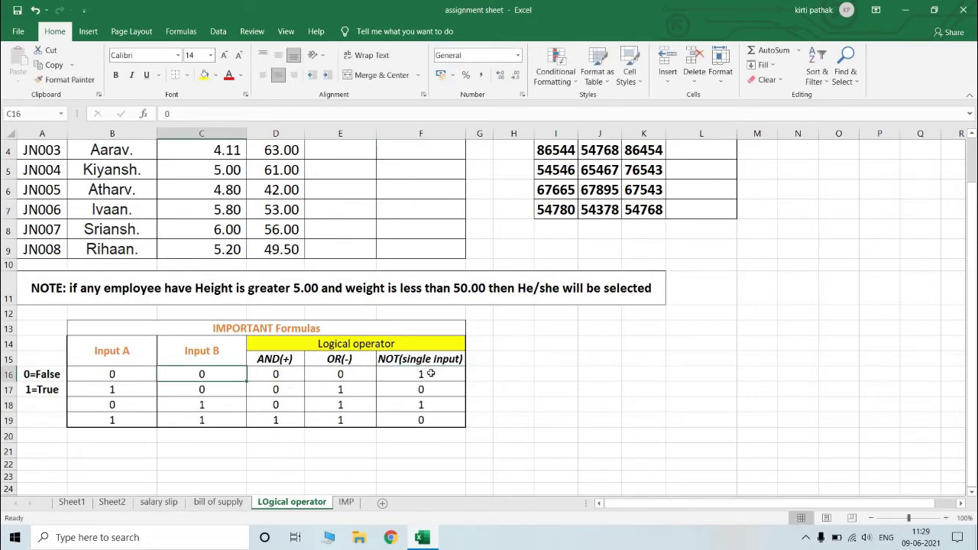
- Change the NOT column in the truth table to 1 in F17 and 0 in F18
click(193, 391)
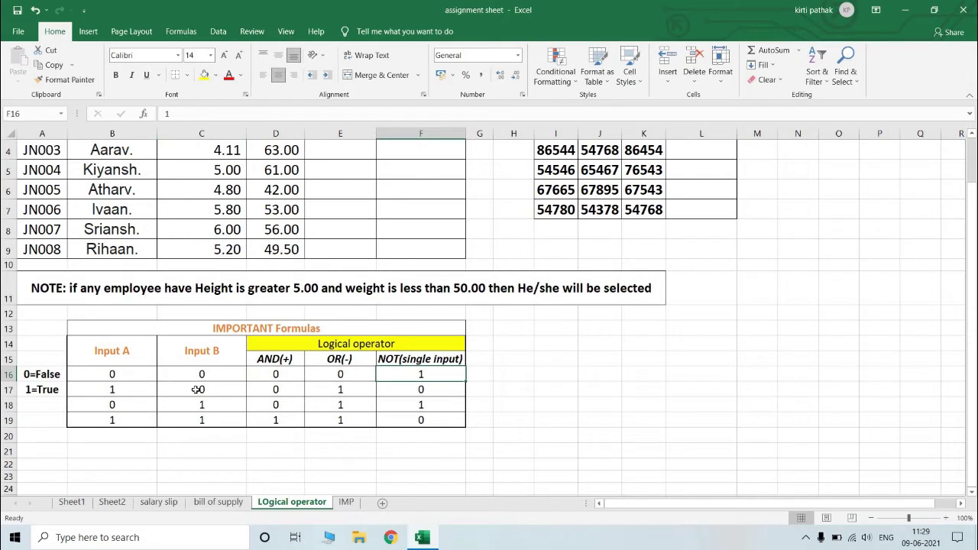
click(445, 391)
text(1)
key(Return)
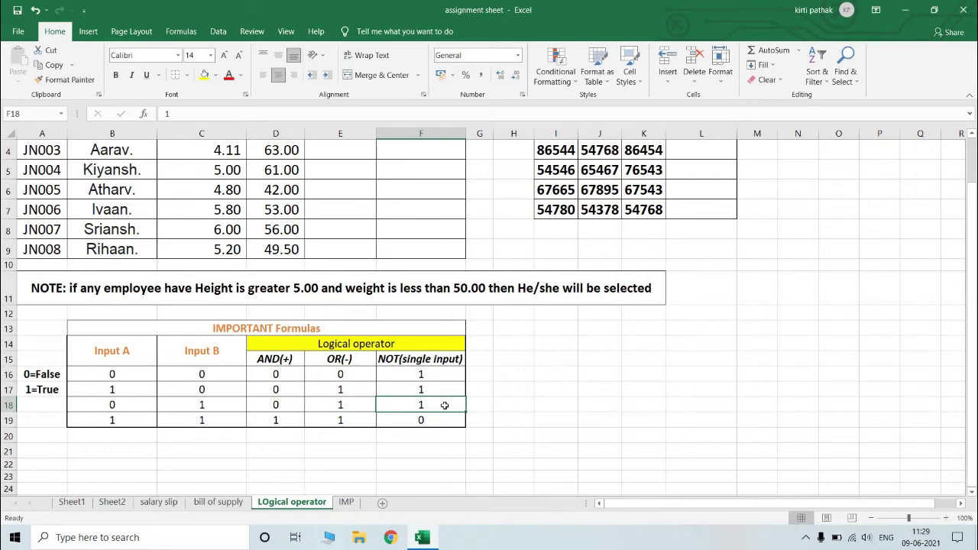
text(0)
key(Return)
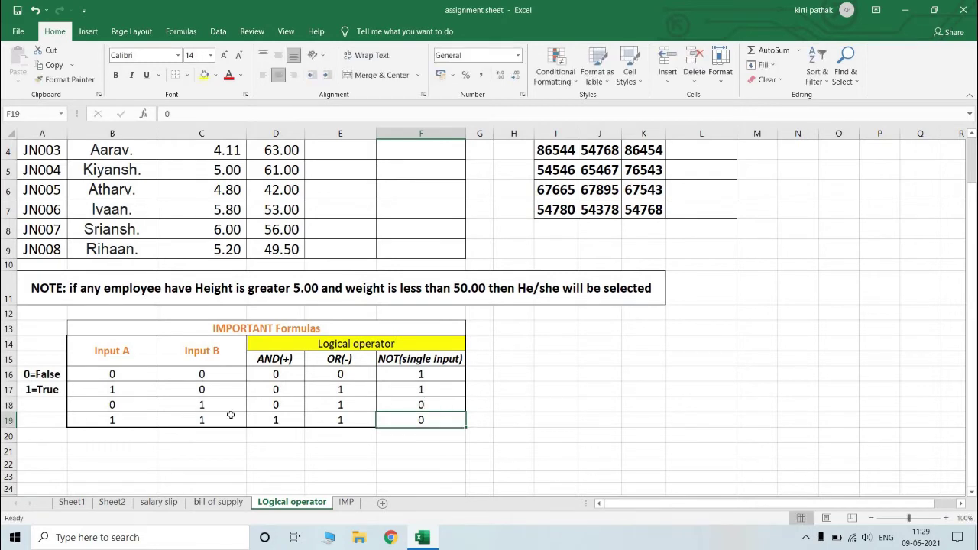
click(226, 423)
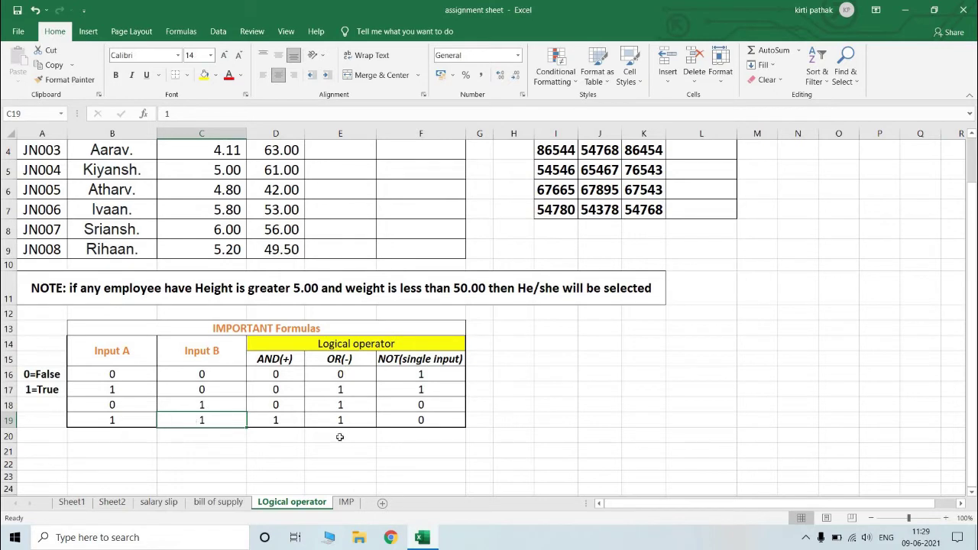
click(283, 423)
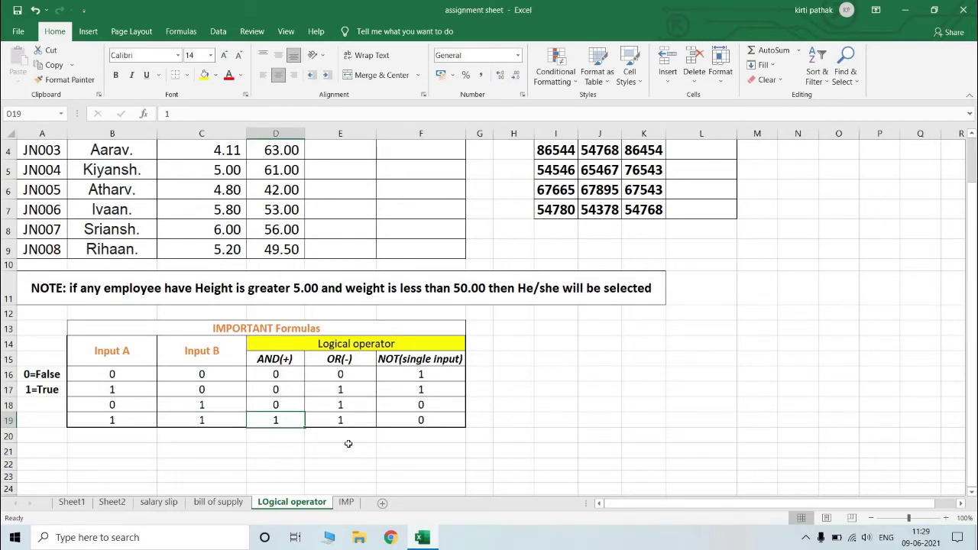
click(339, 375)
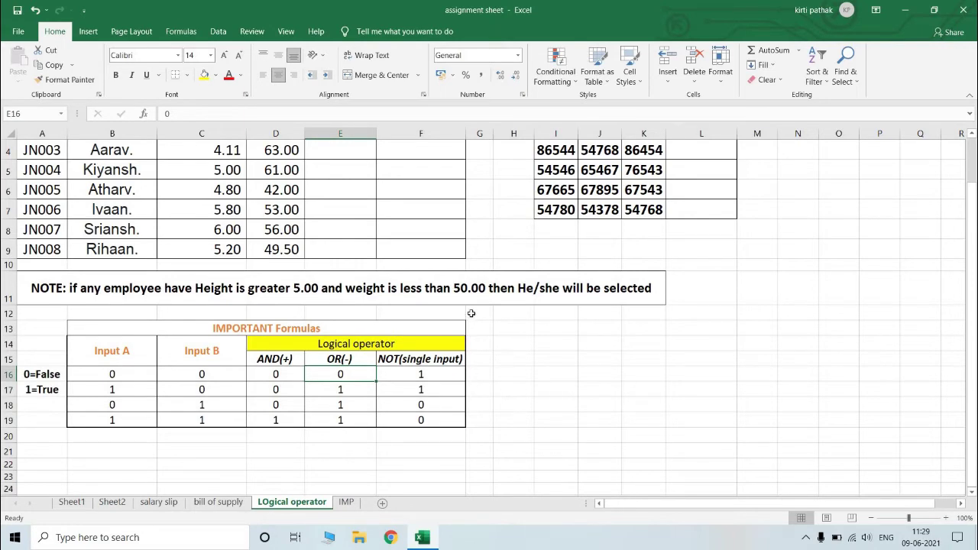
- Consult the selection note in row 11 and begin an IF formula with a nested AND test in E2 under RESULT (AND)
scroll(472, 313, up, 1)
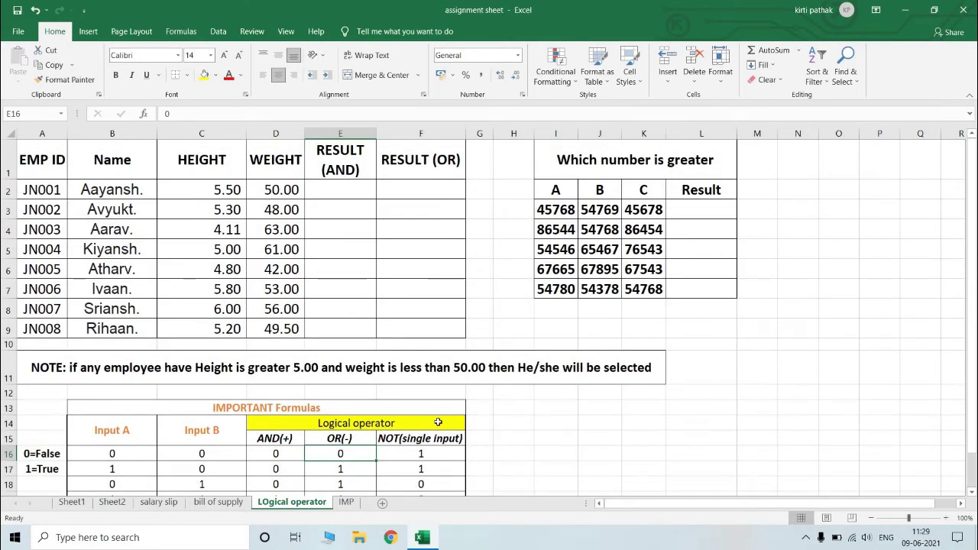
click(98, 377)
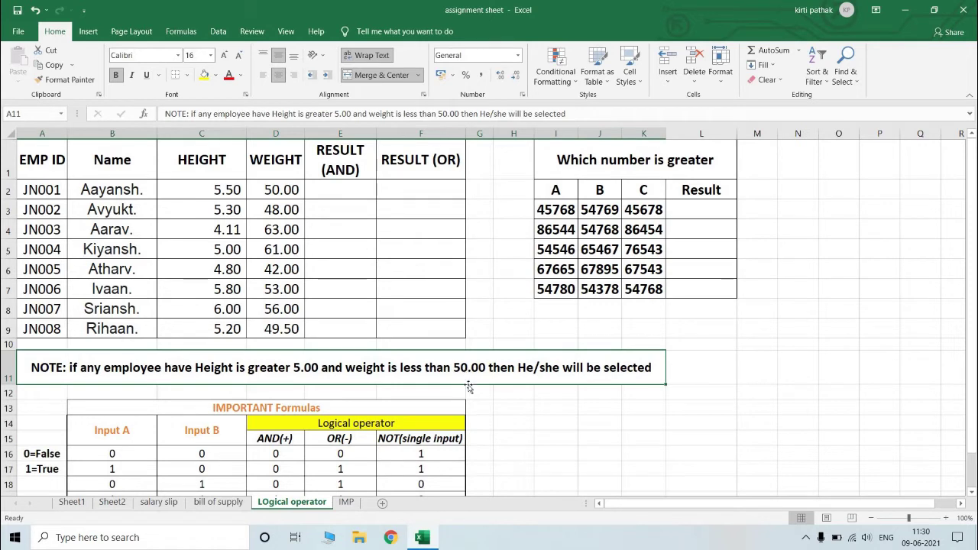
click(338, 187)
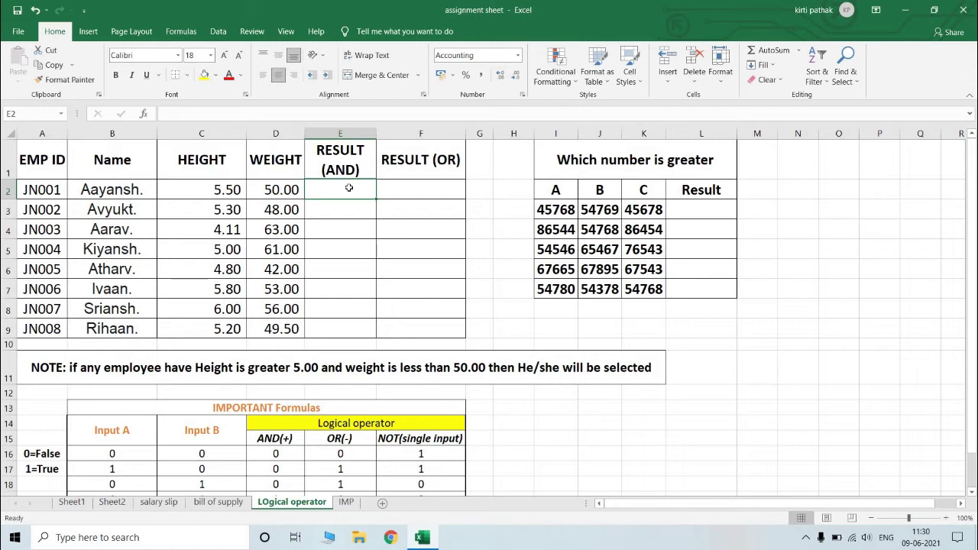
text(=)
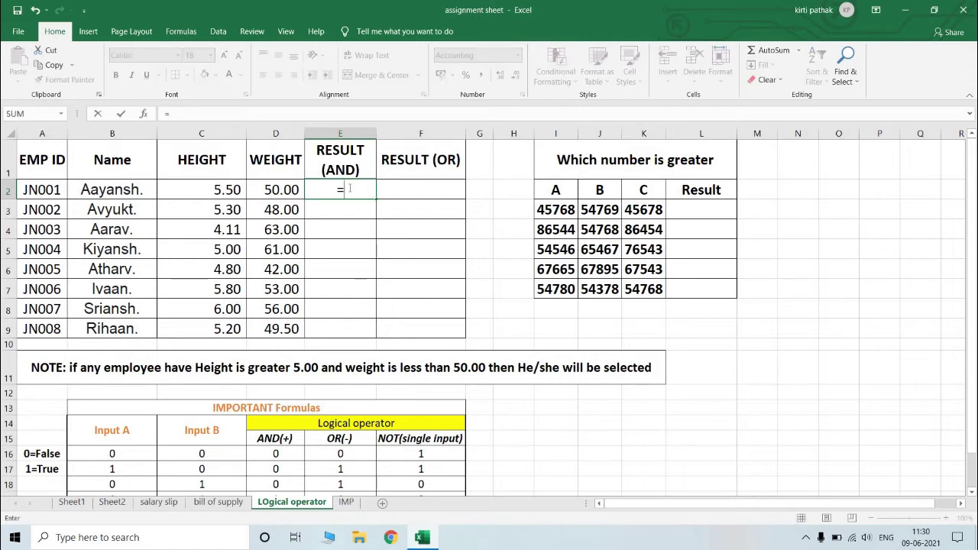
text(if)
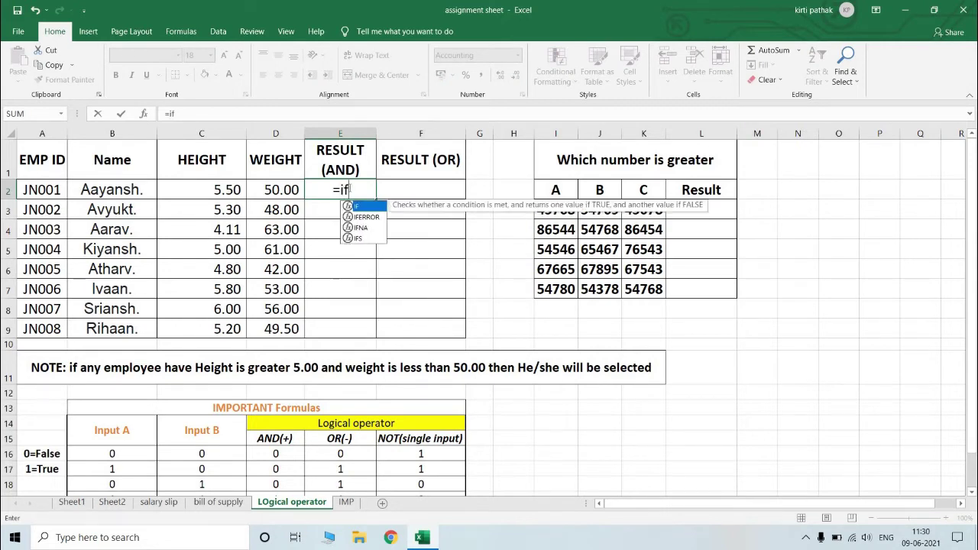
text(()
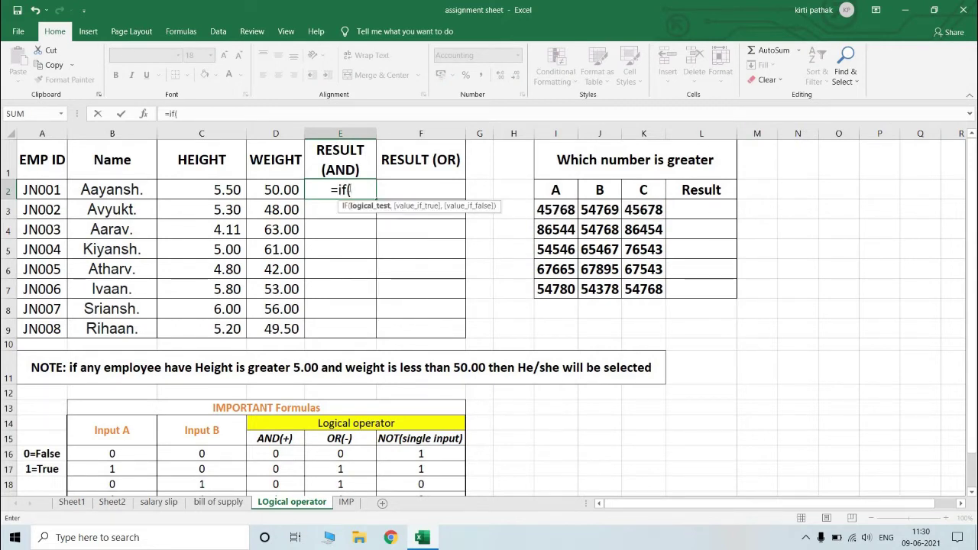
text(AND)
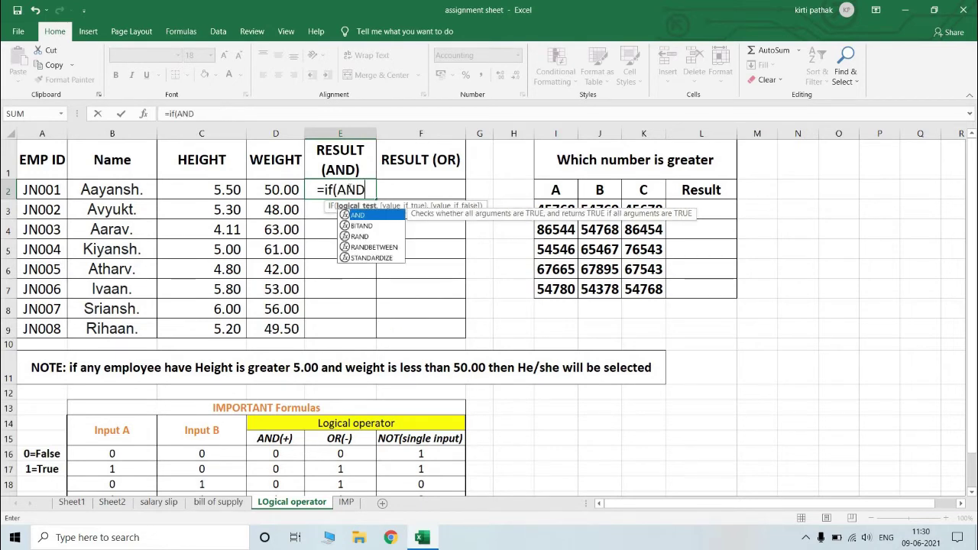
text(()
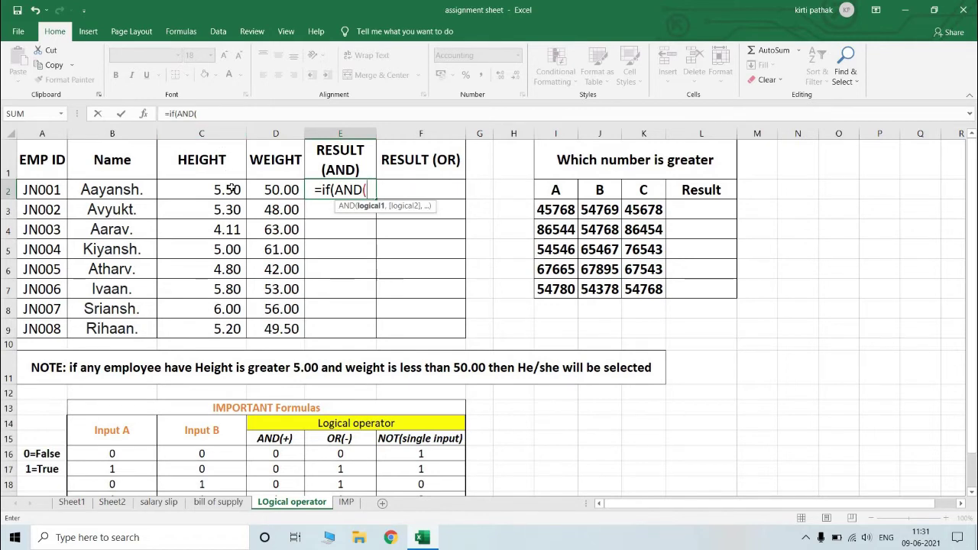
- Add the two AND conditions to E2's formula: height C2>5.50 and weight D2<50.00
click(231, 188)
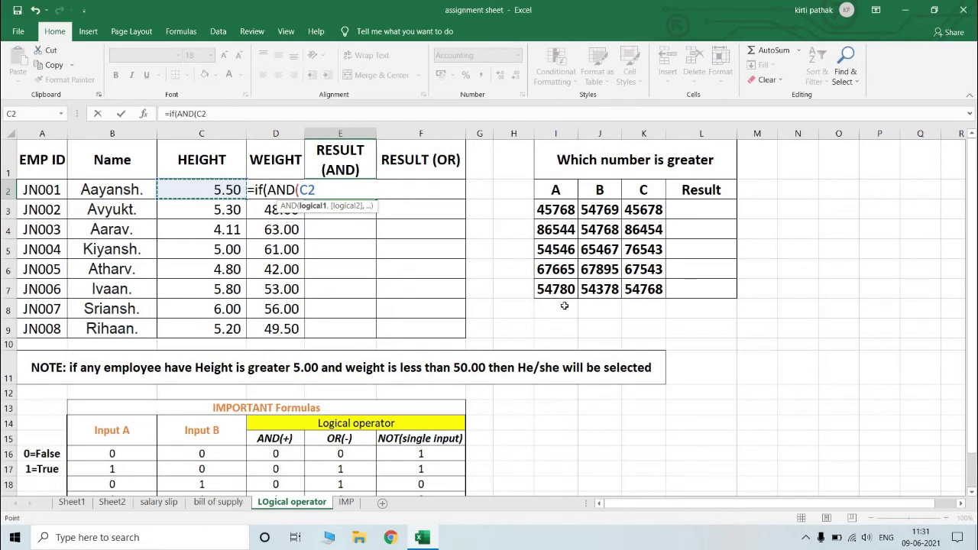
text(>)
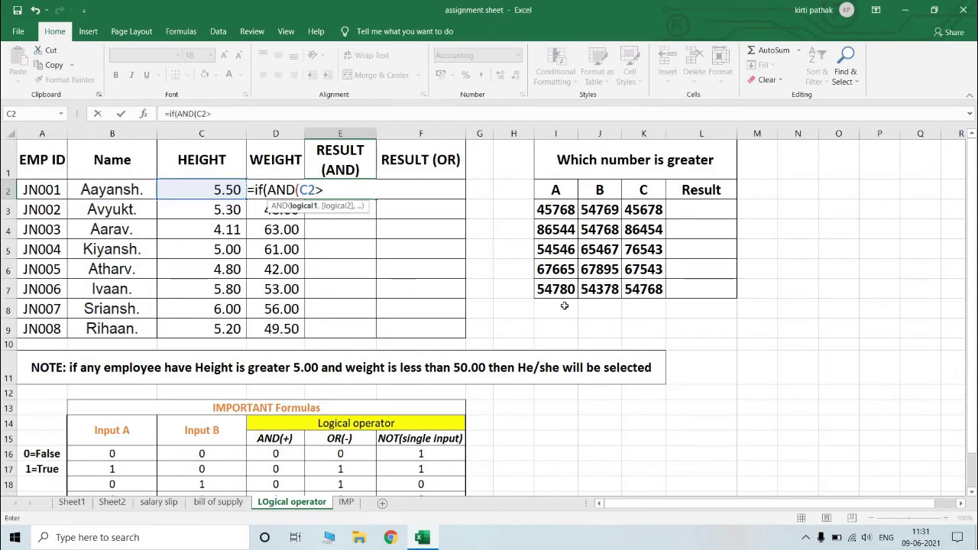
text(5.50,)
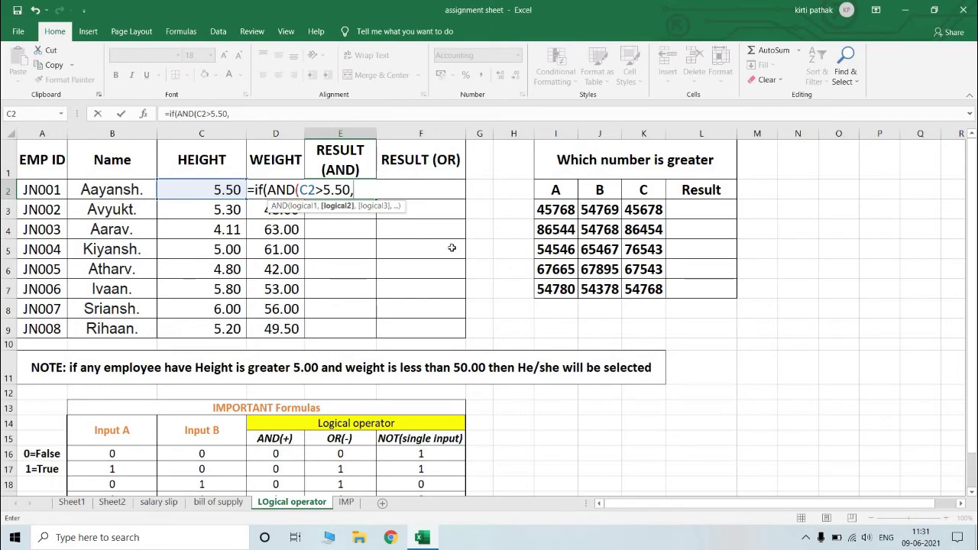
text(d2)
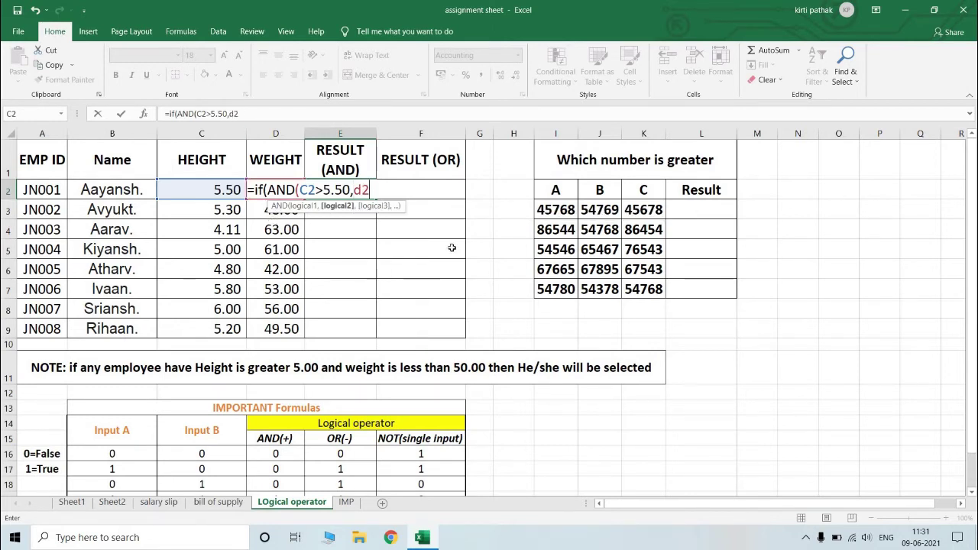
text(<50.00)
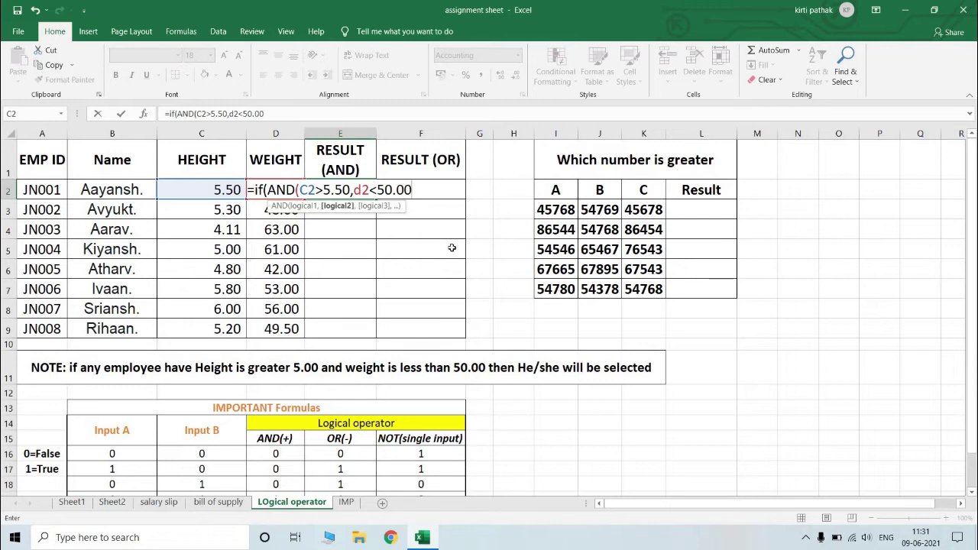
text())
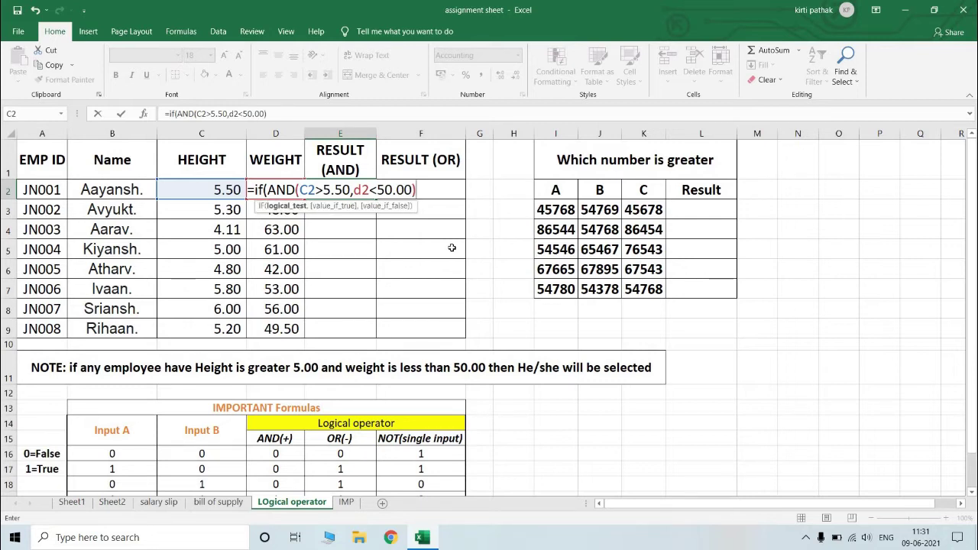
- Finish E2's IF formula with "Selected" if true and "Try Again" if false, and fill it down to E9
text(,")
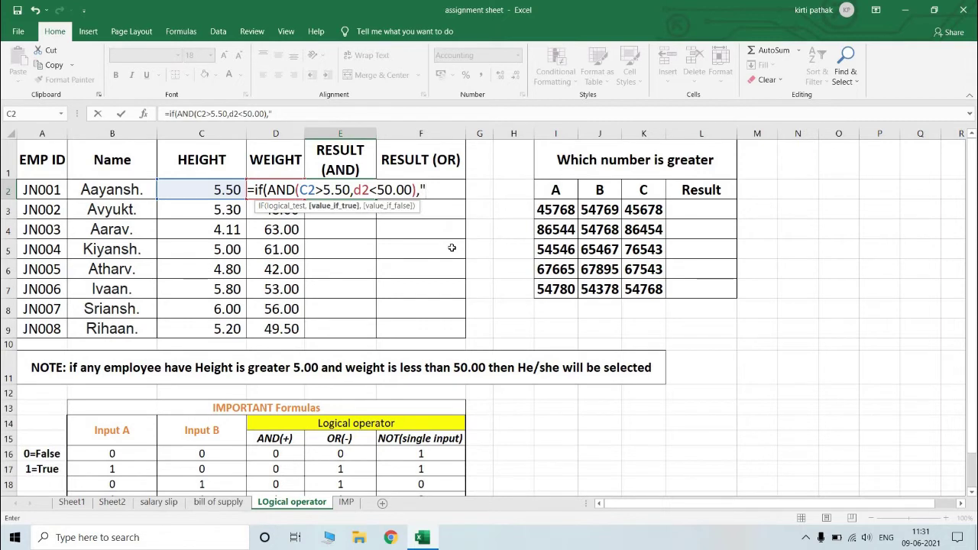
text(Sel)
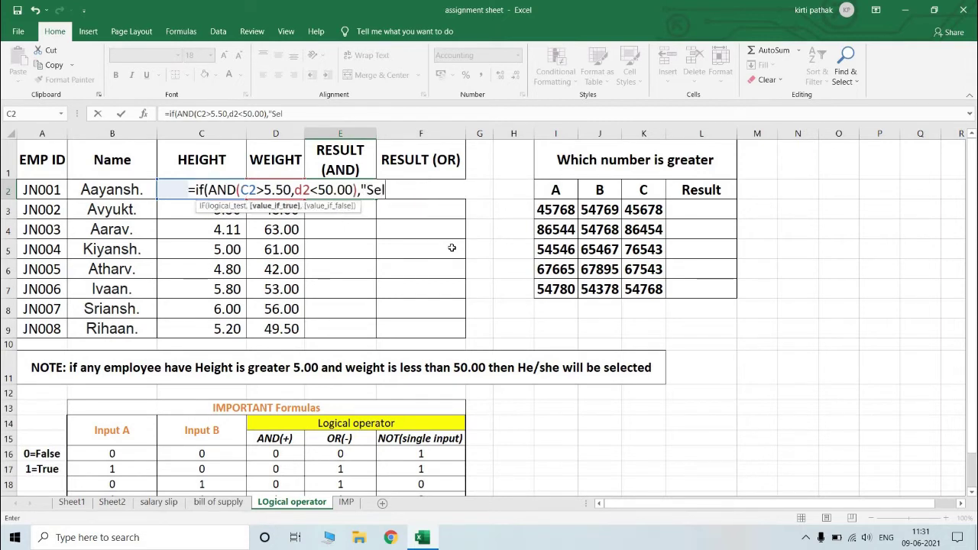
text(ected",)
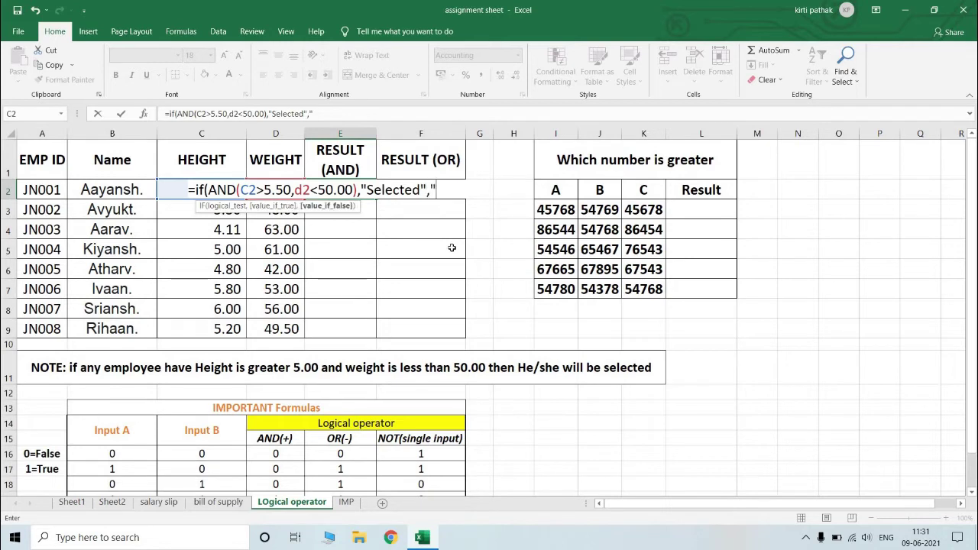
text("Try Agai)
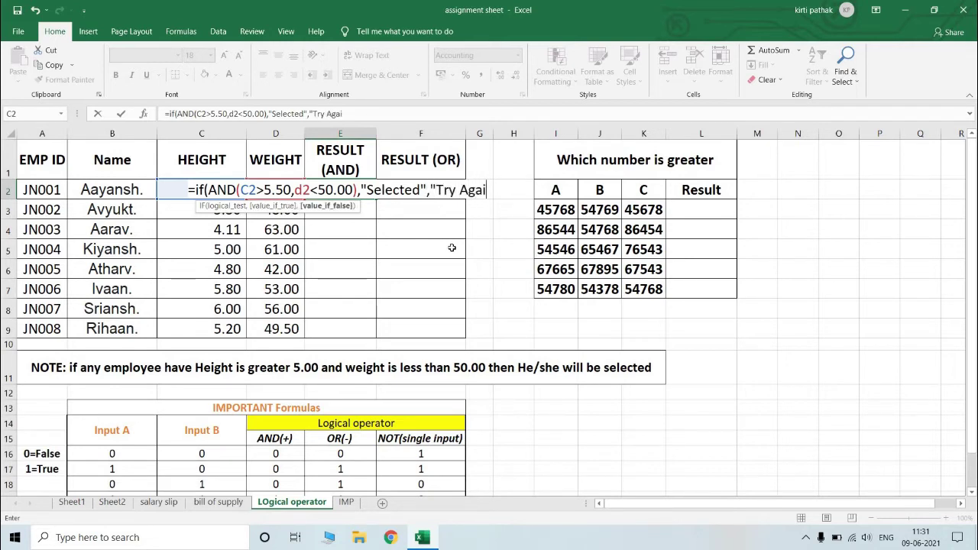
text(n"))
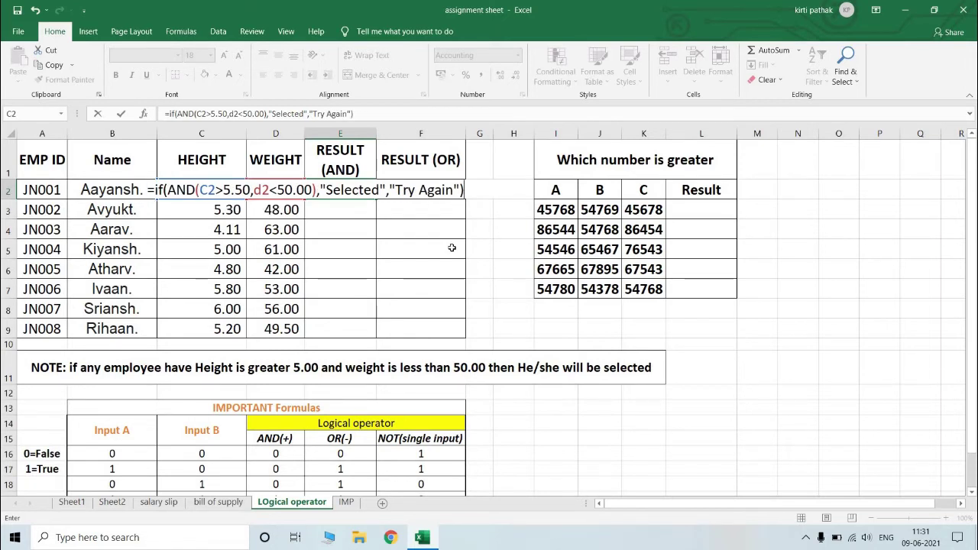
key(Return)
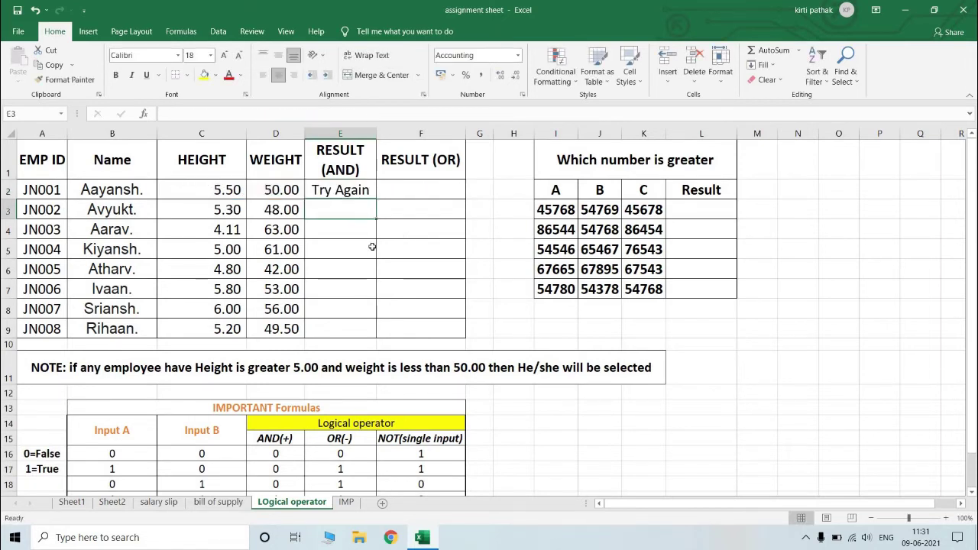
click(346, 193)
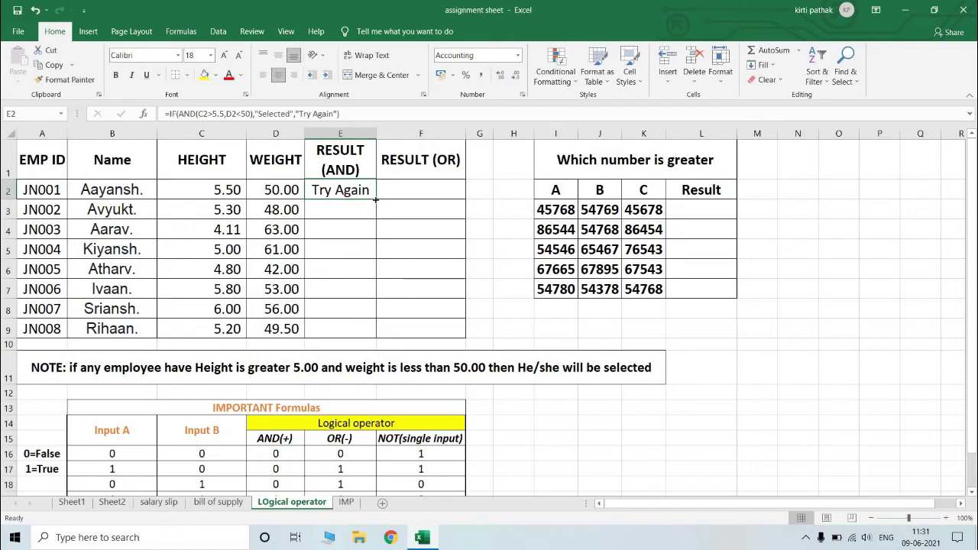
drag(375, 200, 373, 330)
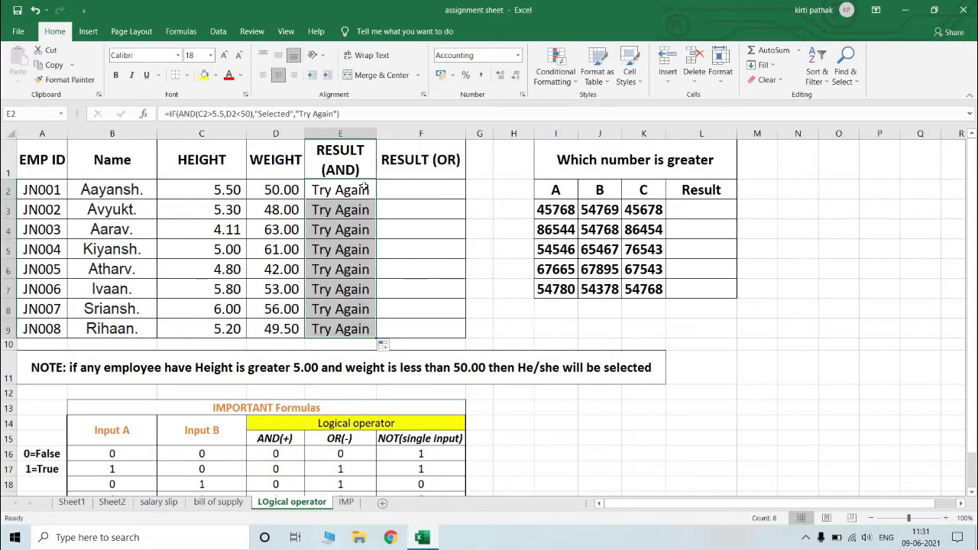
- Set the height threshold in E2's AND formula to 5.0, so the condition reads C2>5.0
double_click(364, 188)
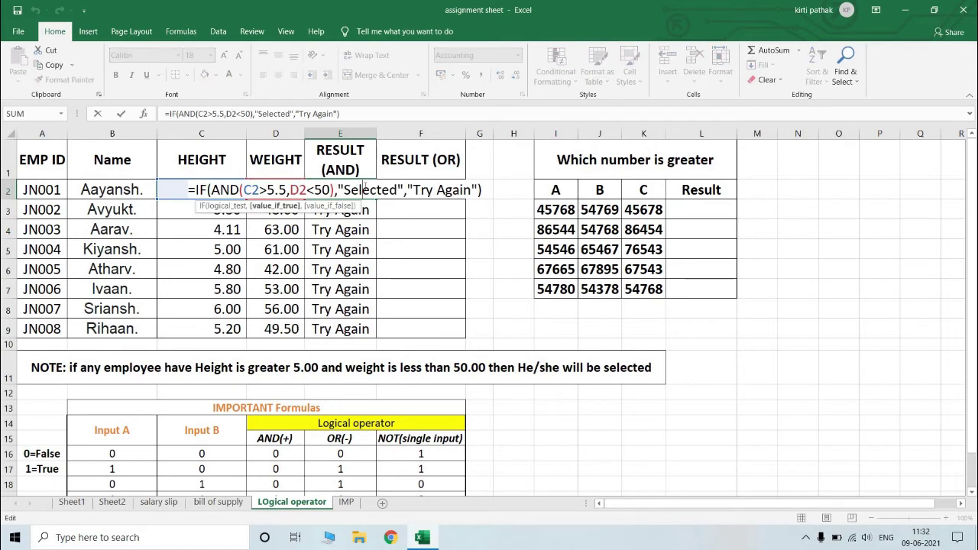
click(421, 231)
click(358, 190)
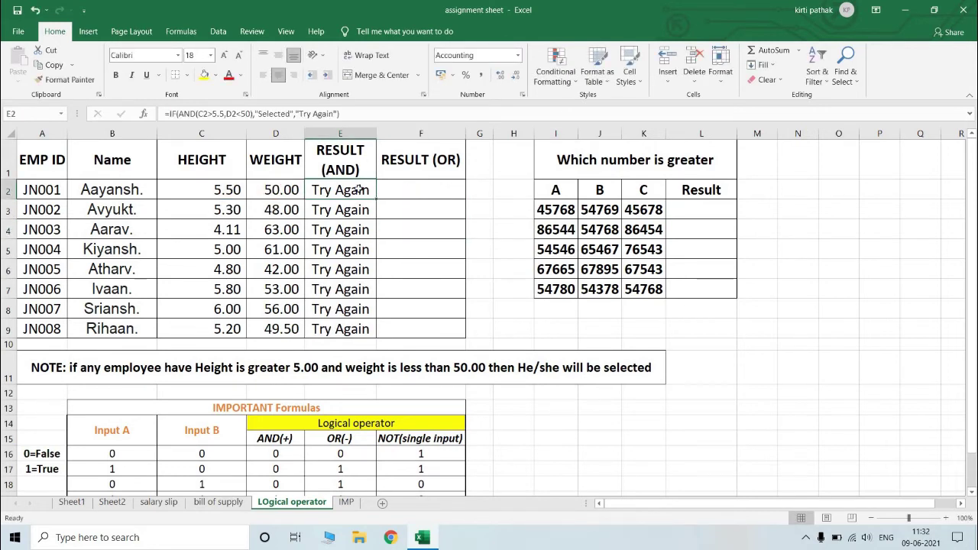
double_click(358, 190)
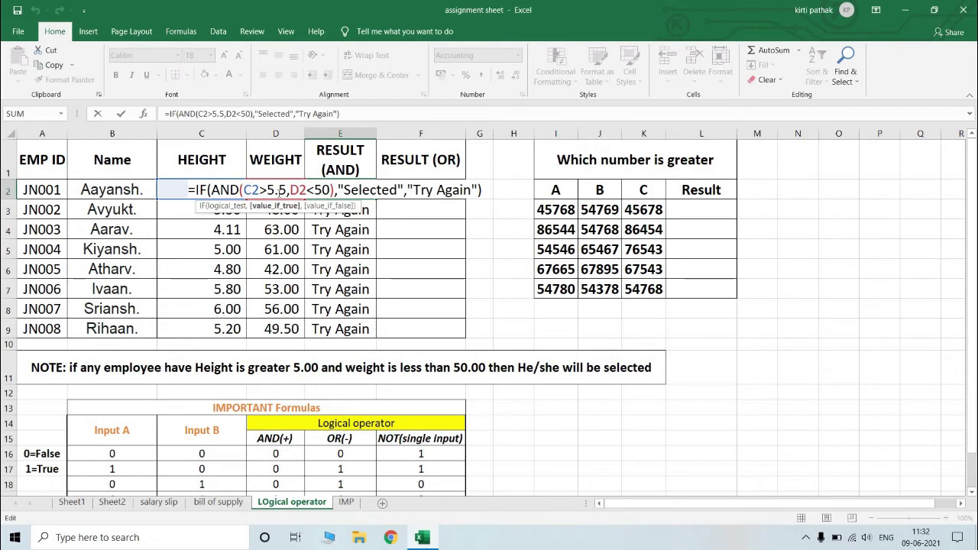
click(286, 189)
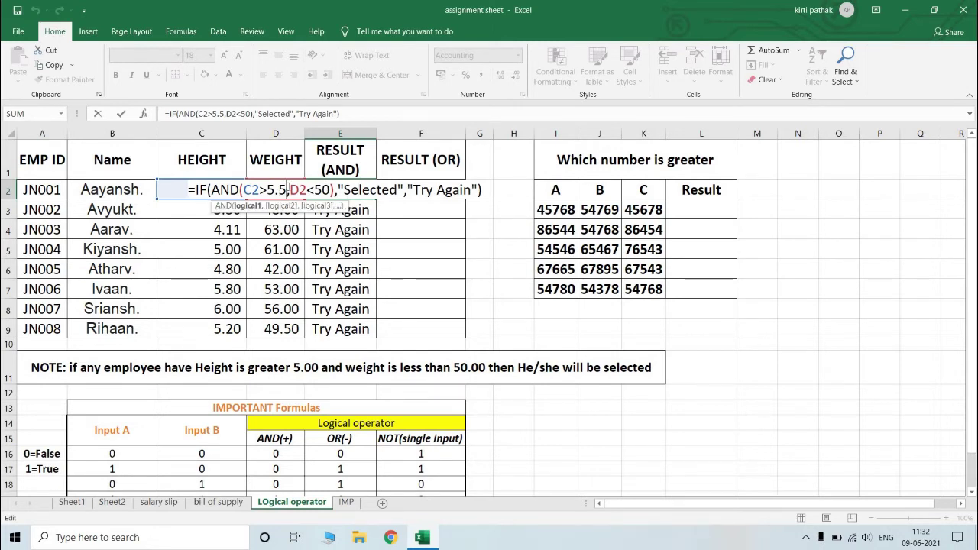
key(BackSpace)
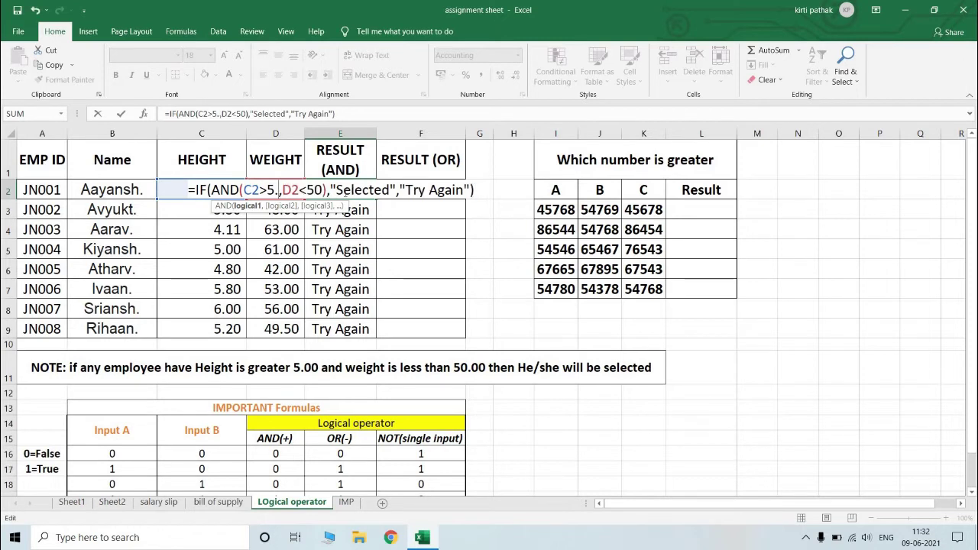
text(0)
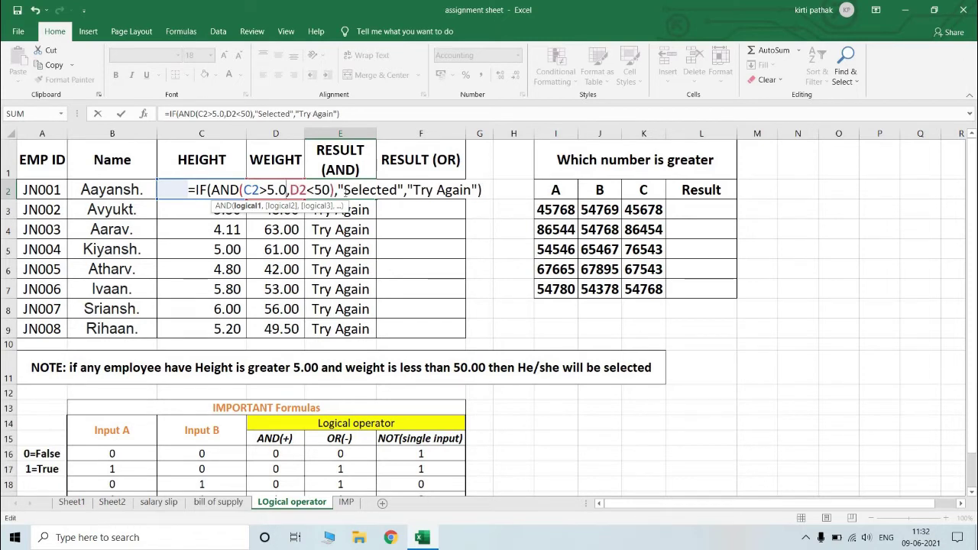
key(Return)
click(345, 192)
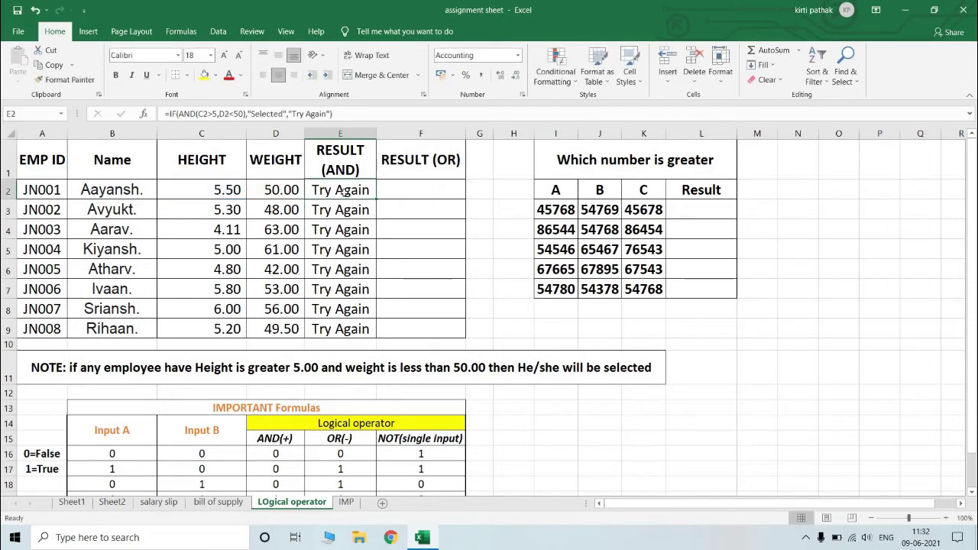
- Fill E2's revised AND formula down the RESULT (AND) column to E9
double_click(345, 191)
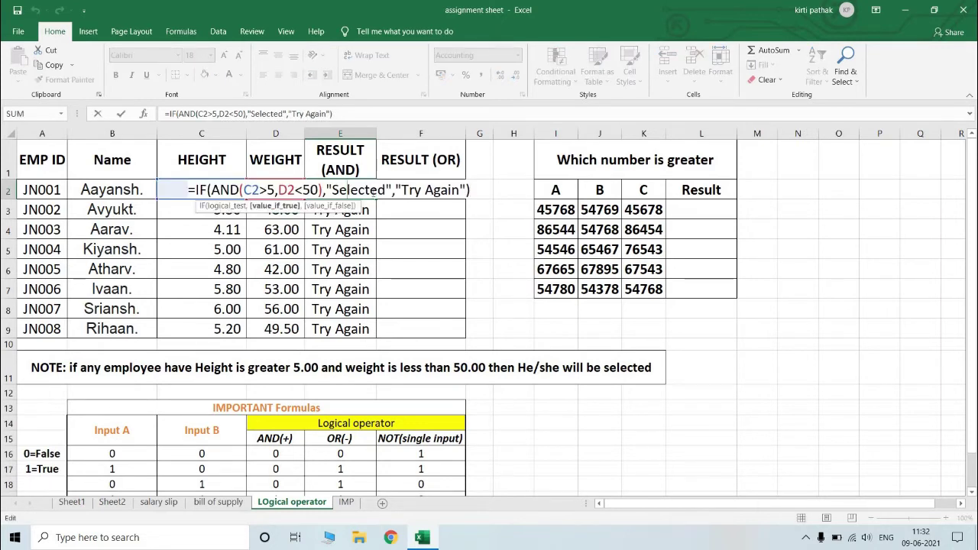
key(Escape)
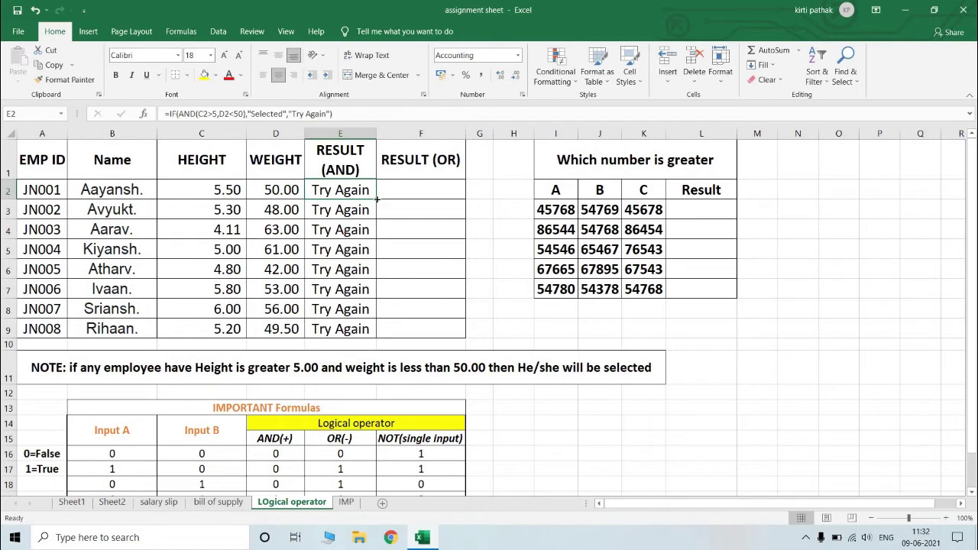
double_click(377, 198)
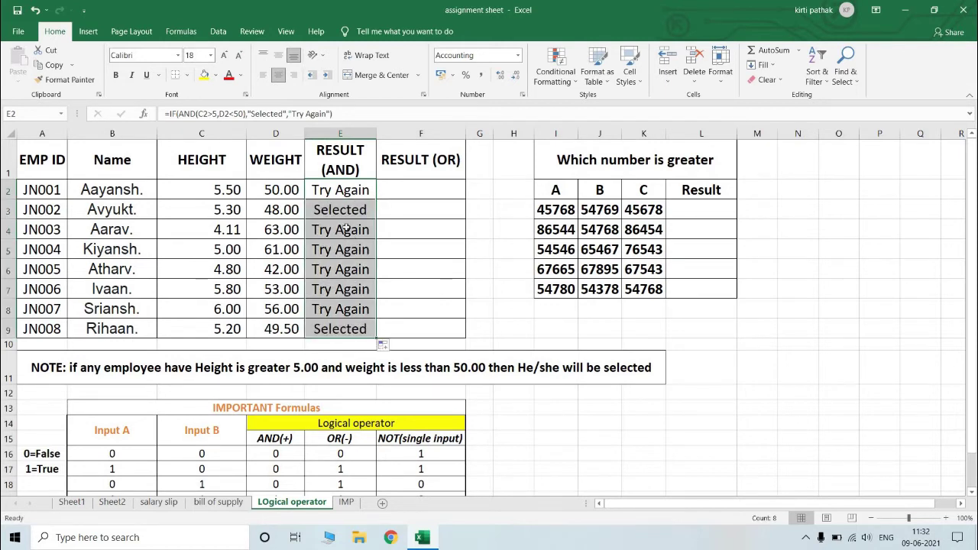
- Examine the RESULT (AND) outcomes against the heights and weights in rows 2 to 6, the selection note and the truth table
click(340, 189)
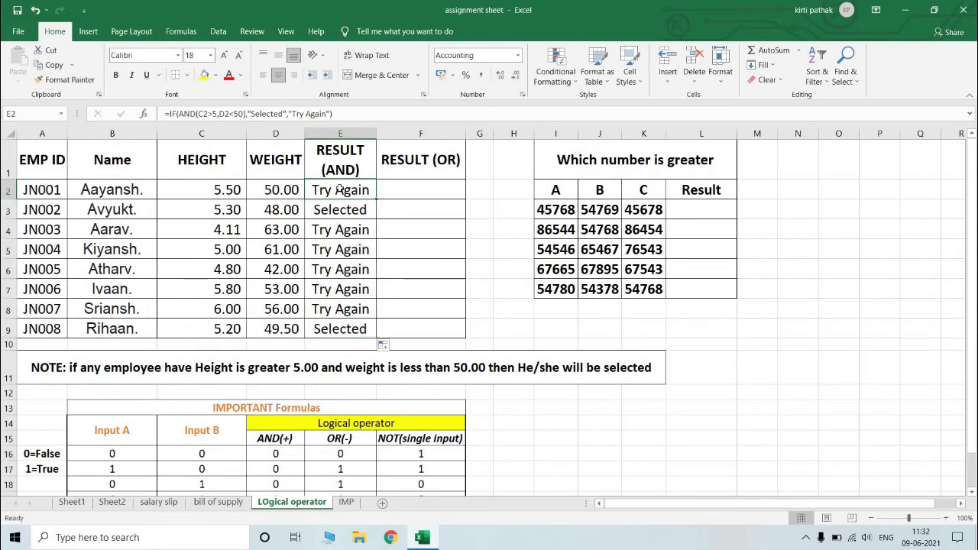
double_click(340, 190)
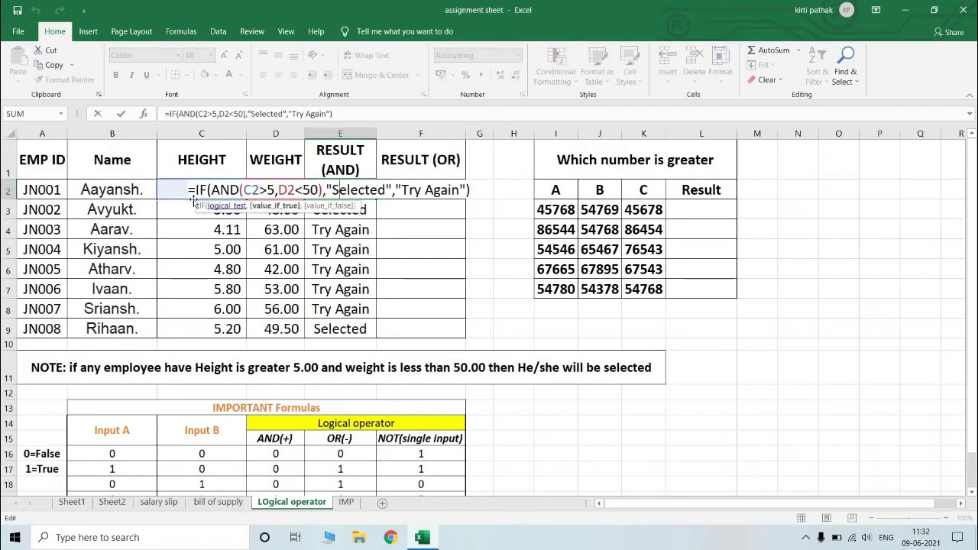
click(406, 237)
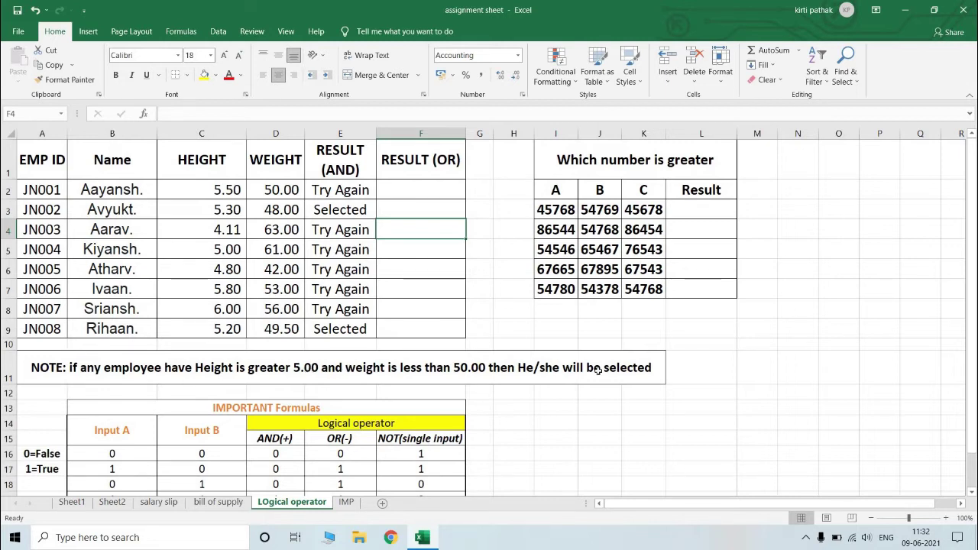
click(217, 193)
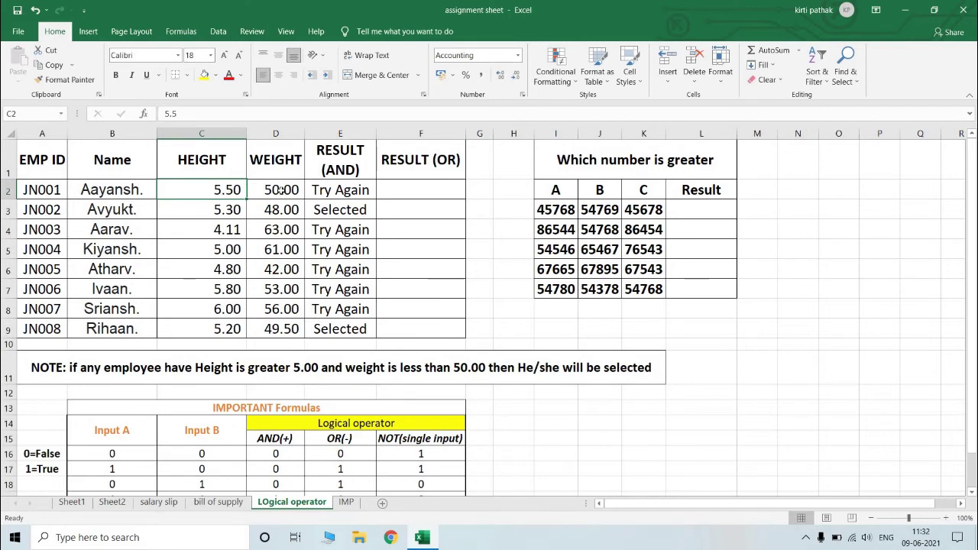
click(282, 190)
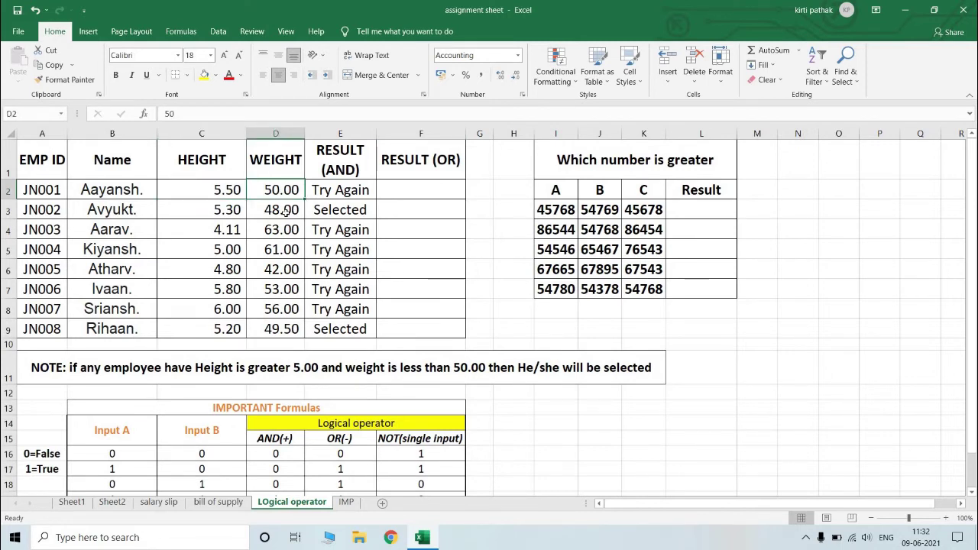
click(336, 193)
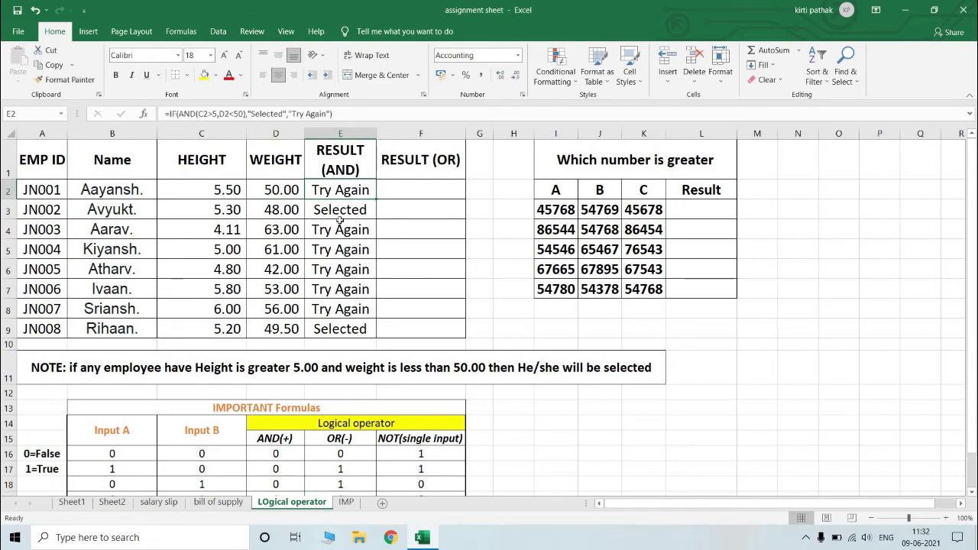
click(339, 213)
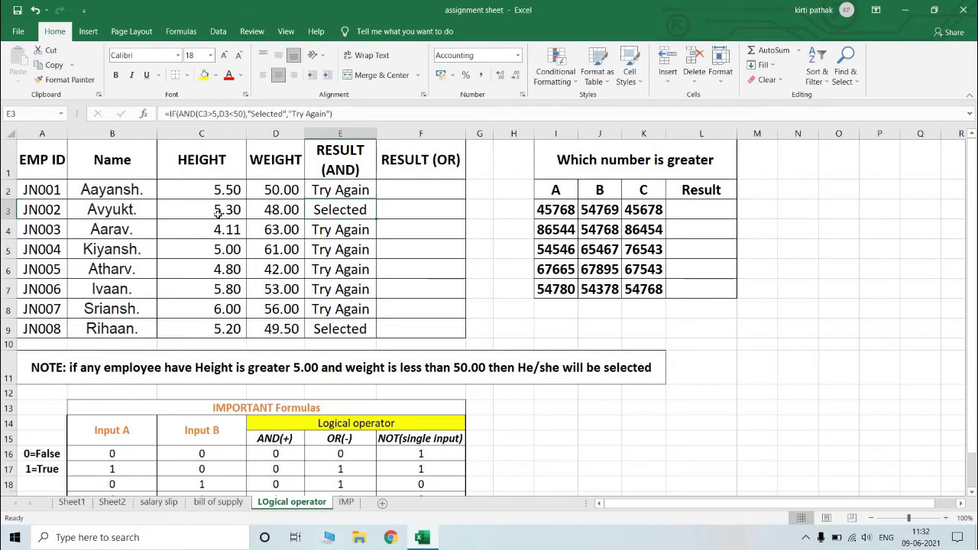
click(218, 214)
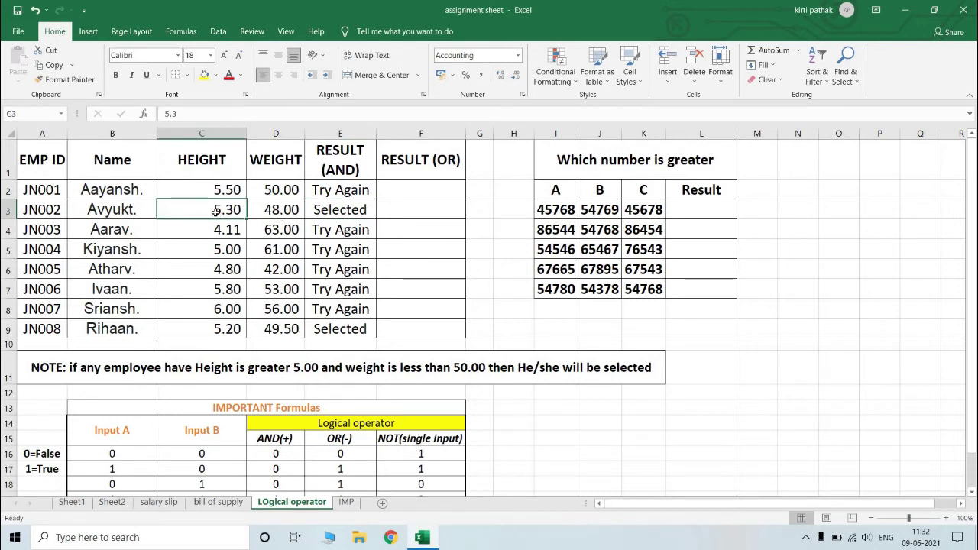
scroll(255, 337, down, 3)
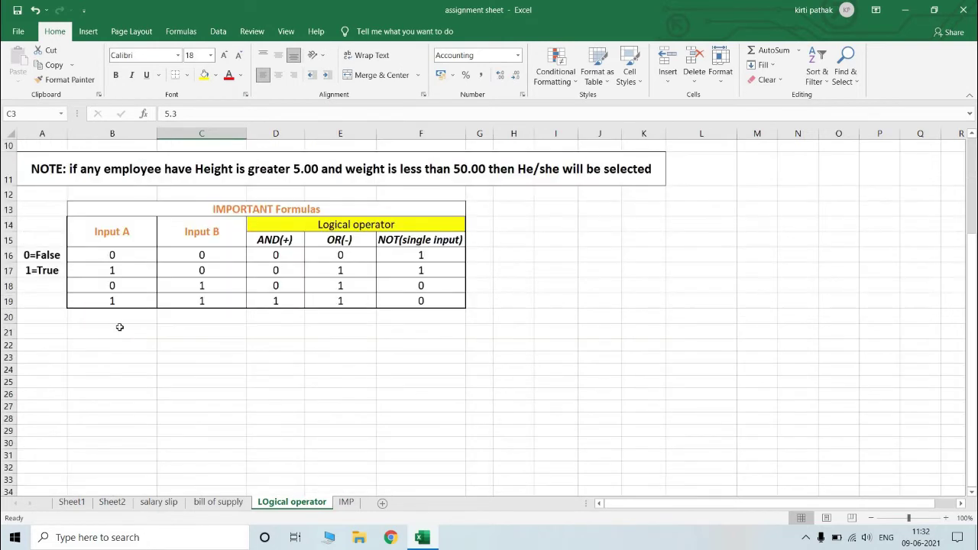
scroll(280, 321, up, 3)
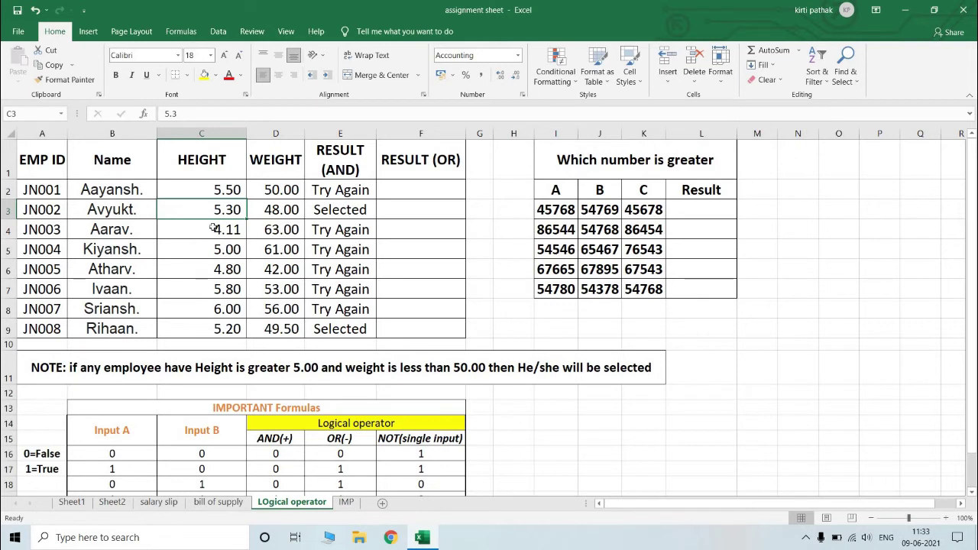
click(275, 228)
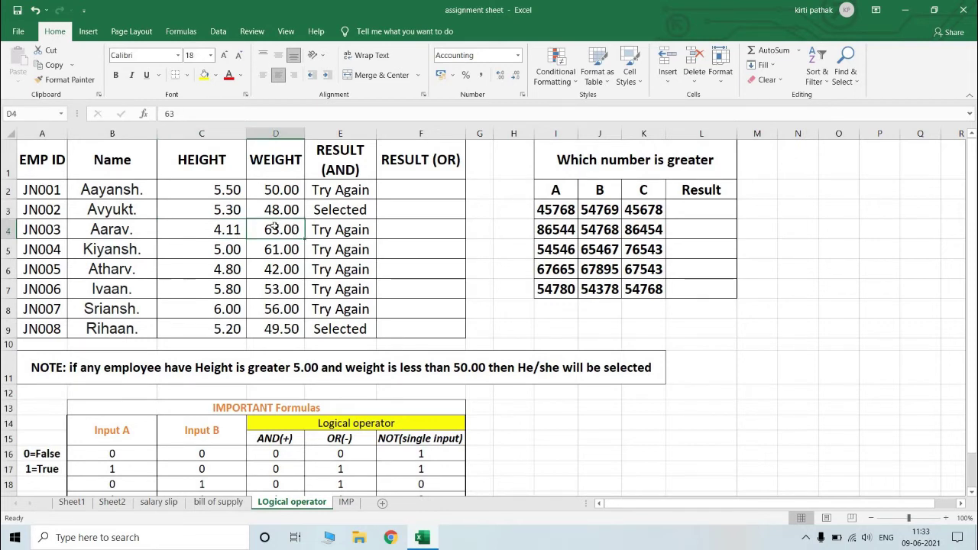
click(221, 250)
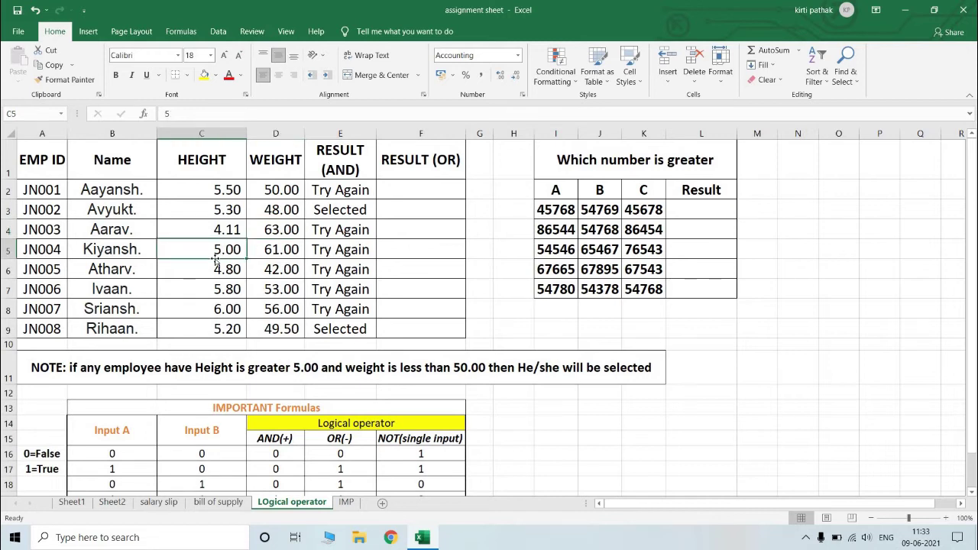
click(280, 276)
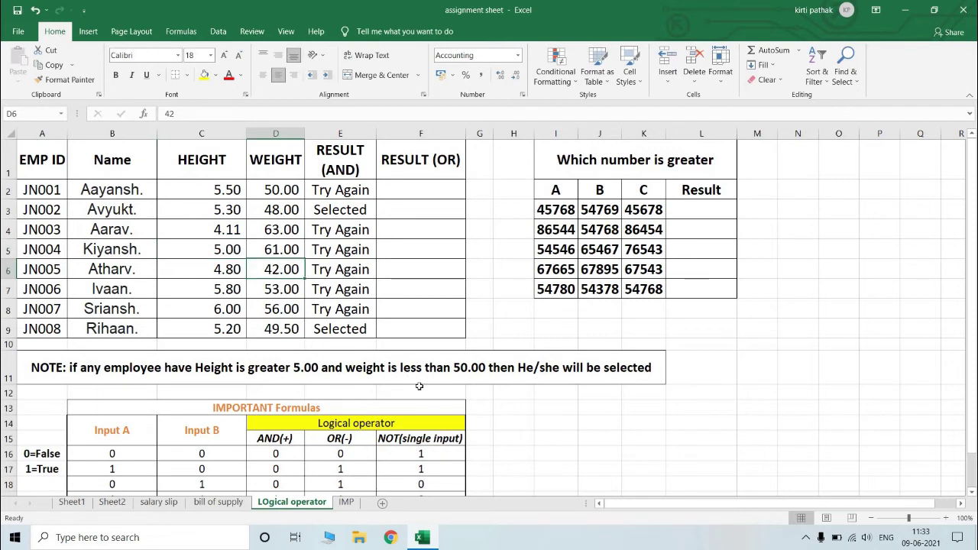
- Set the height in C6 to 5.20 and check the AND results against the values in rows 6 to 8
click(217, 269)
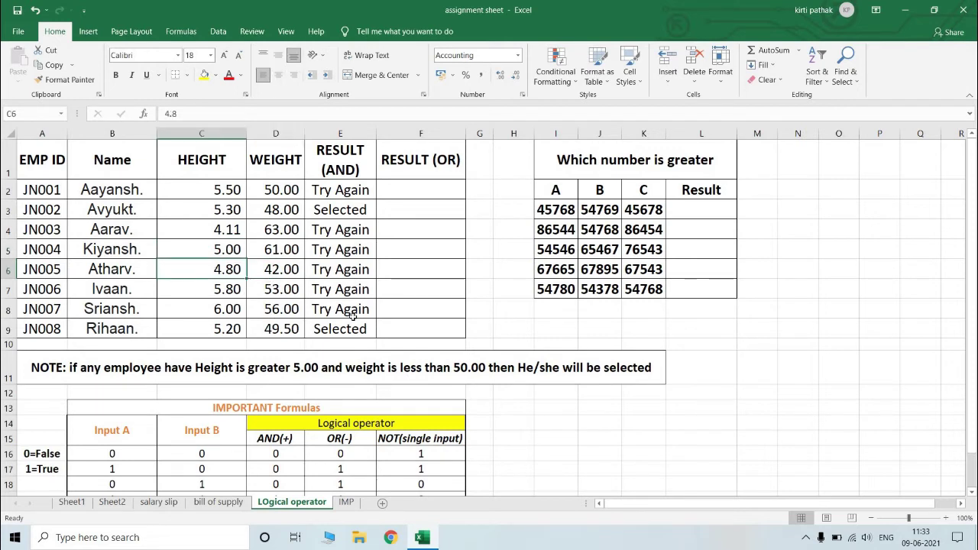
text(5)
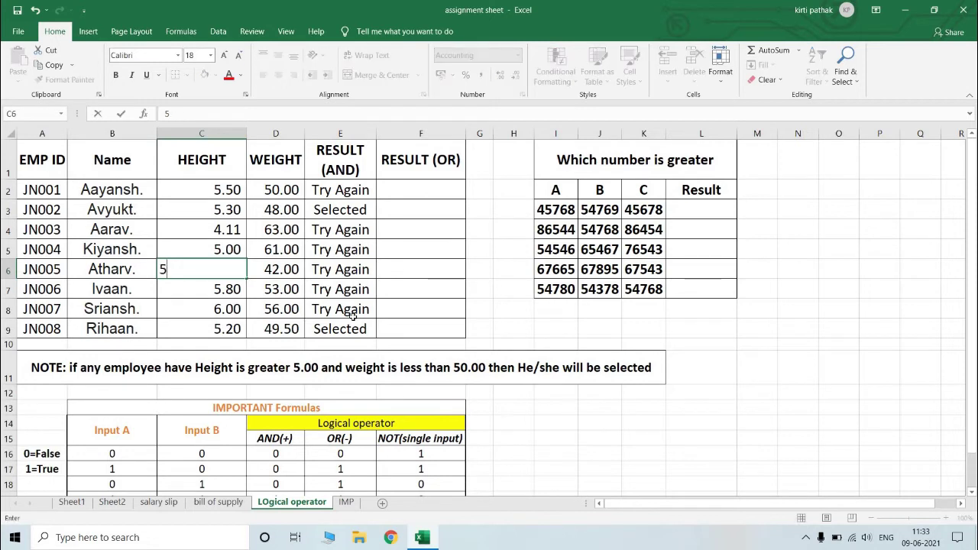
text(.20)
key(Return)
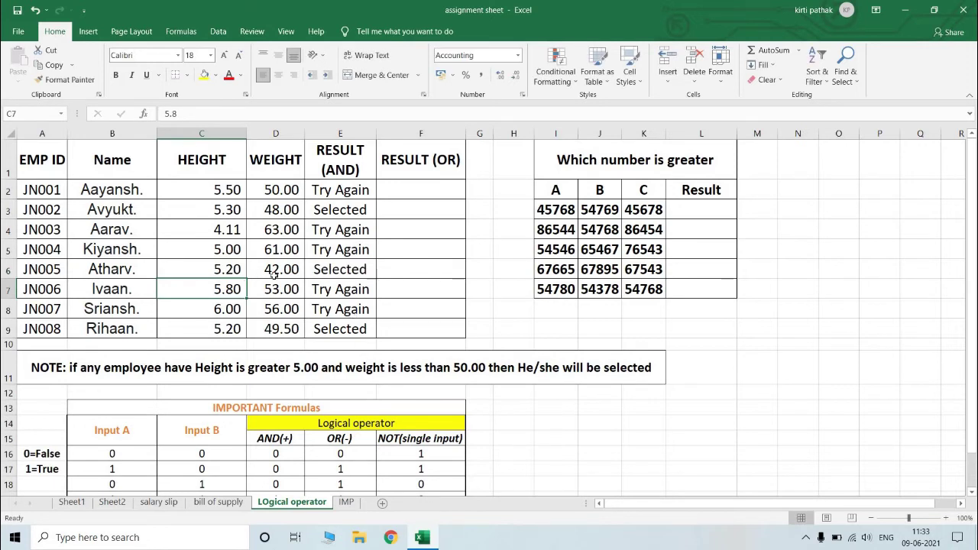
click(226, 275)
click(280, 272)
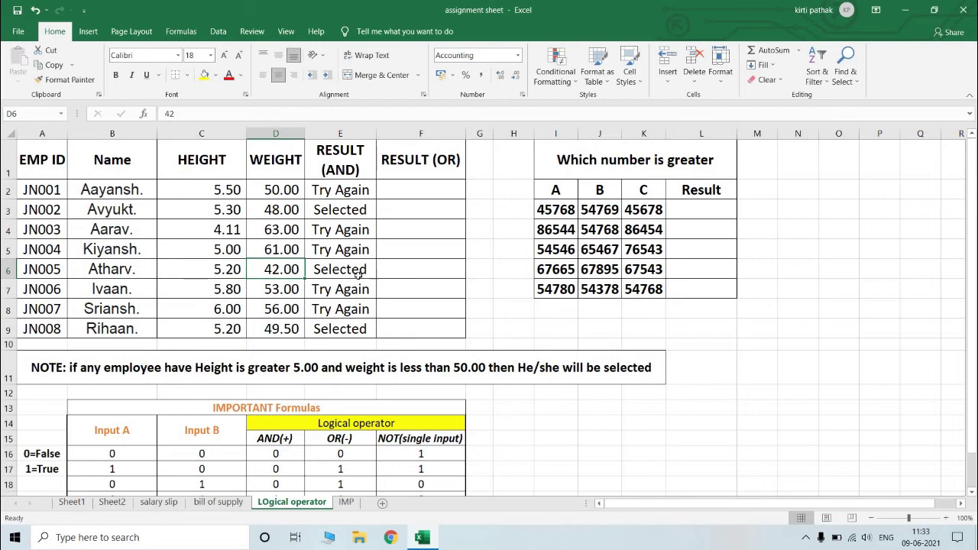
click(222, 292)
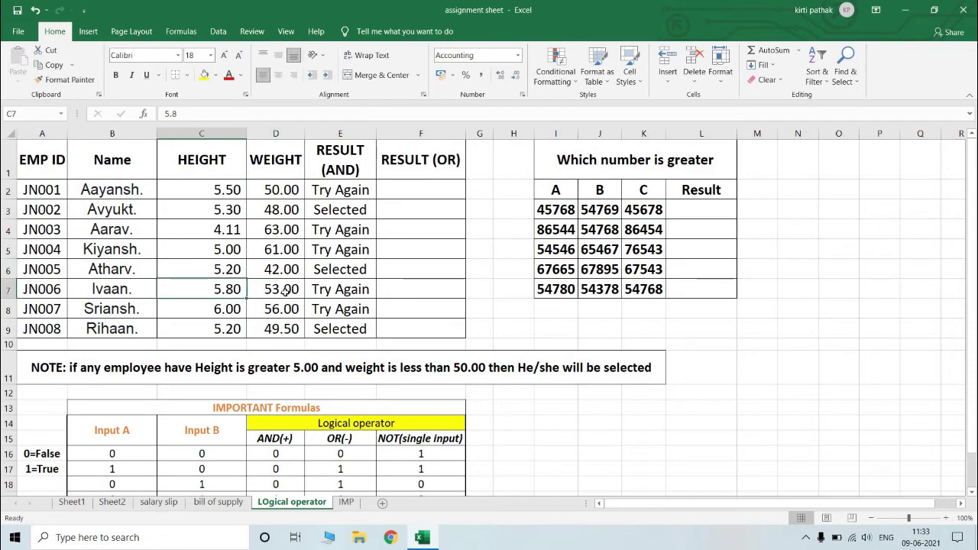
click(229, 314)
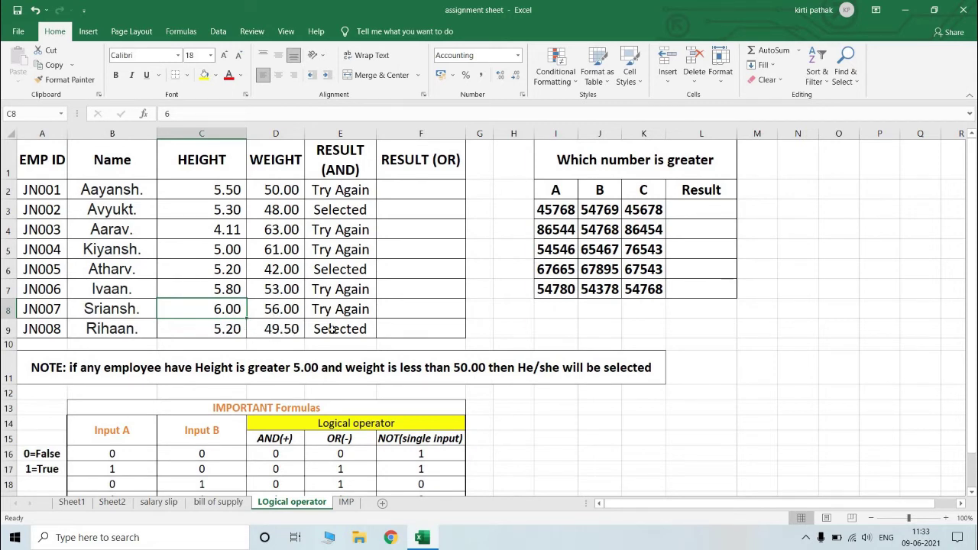
- Begin an IF formula with a nested OR test in F2 under RESULT (OR)
click(460, 186)
text(=if()
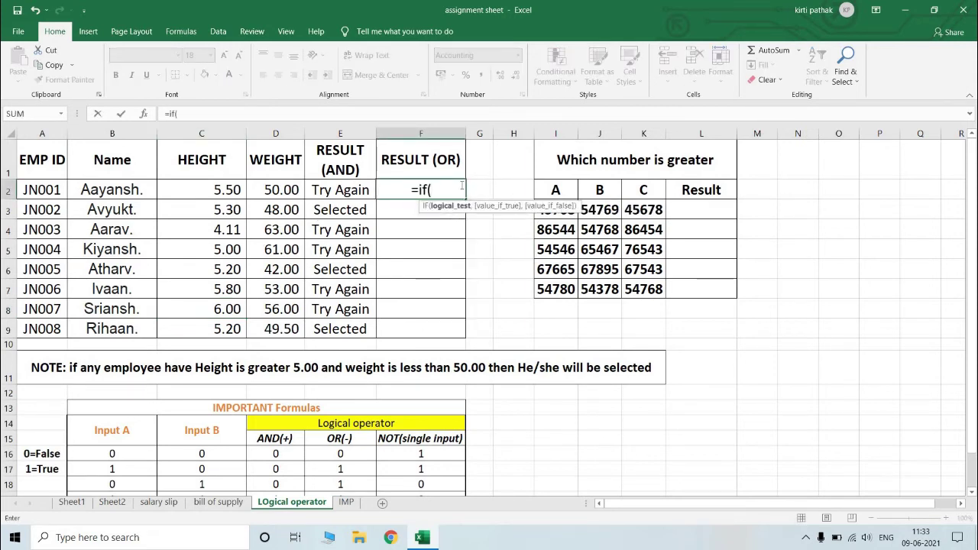
text(o)
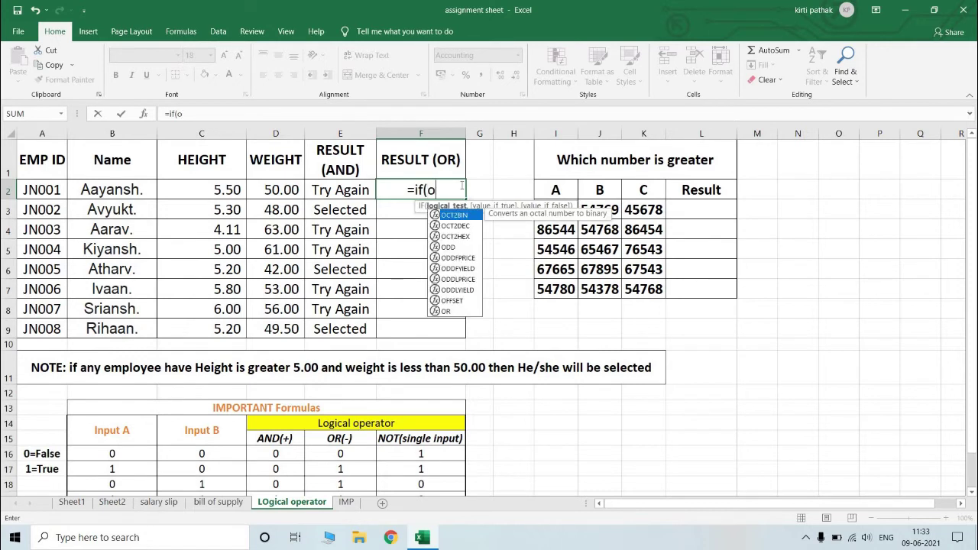
text(r()
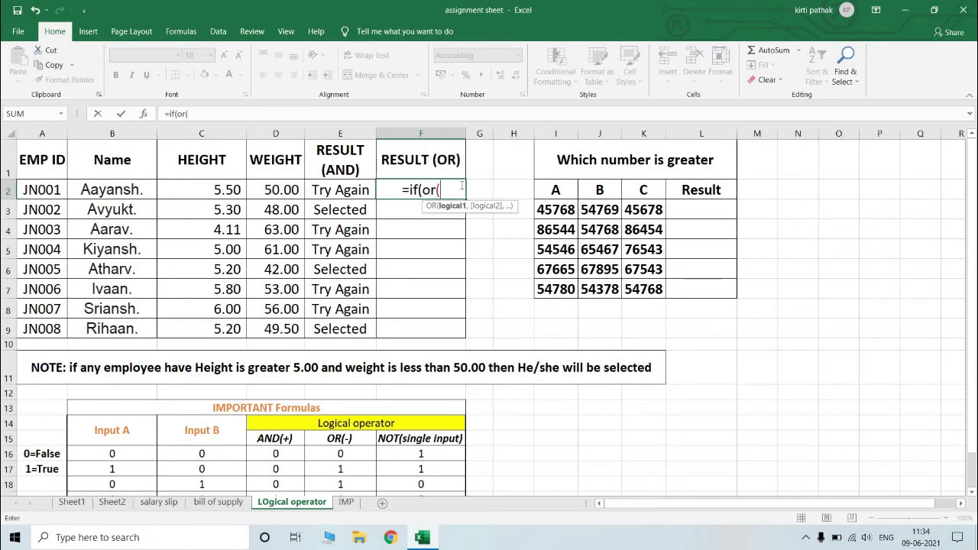
- Add the two OR conditions to F2's formula: height C2>5.0 and weight D2<50.00
text(c2>)
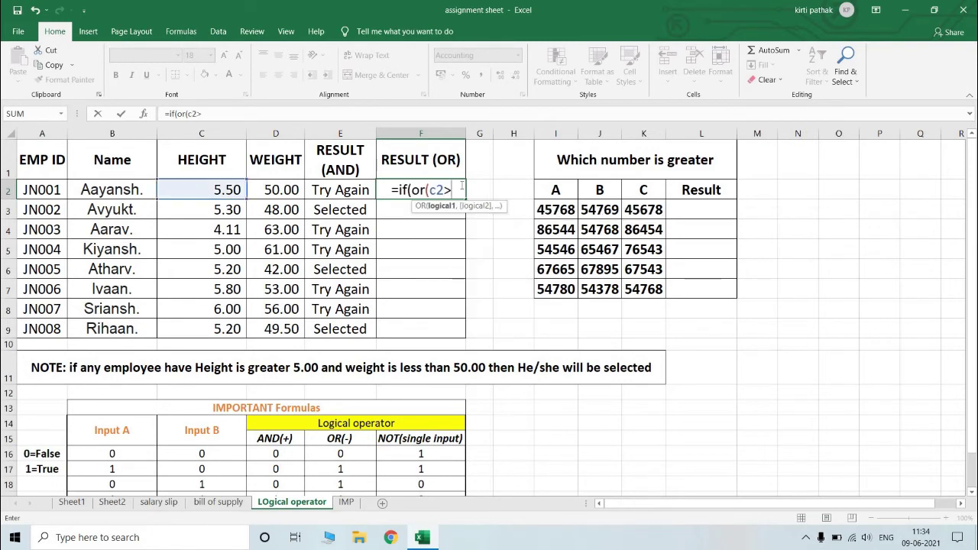
text(5.0)
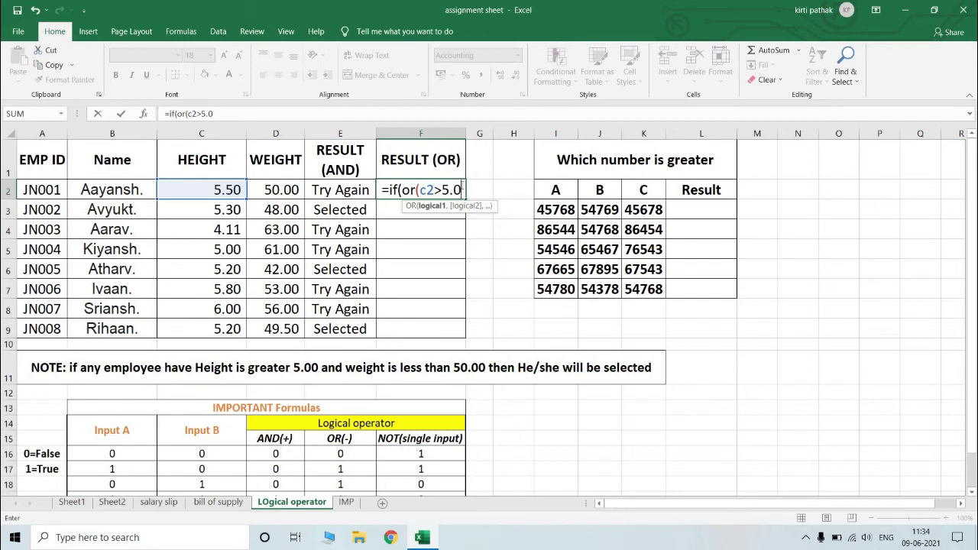
text(,)
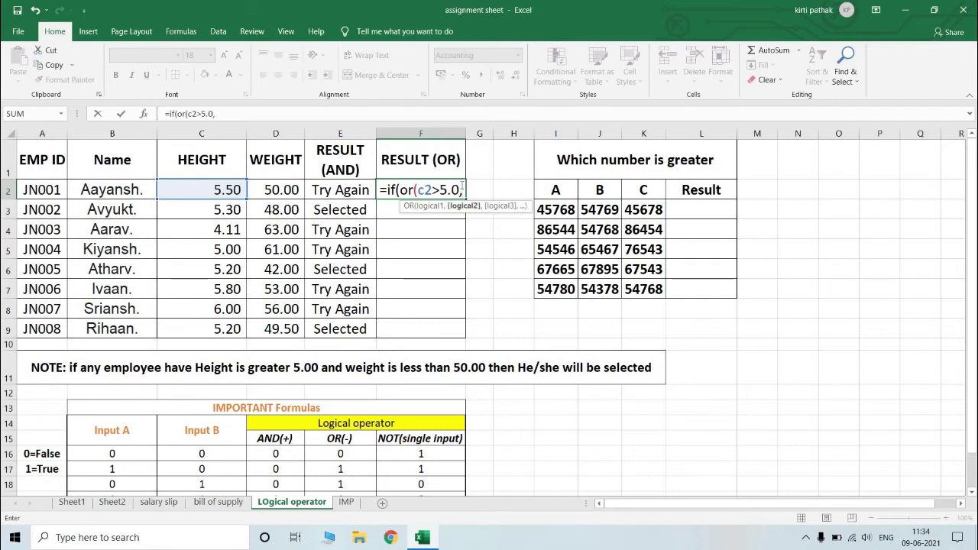
text(d2)
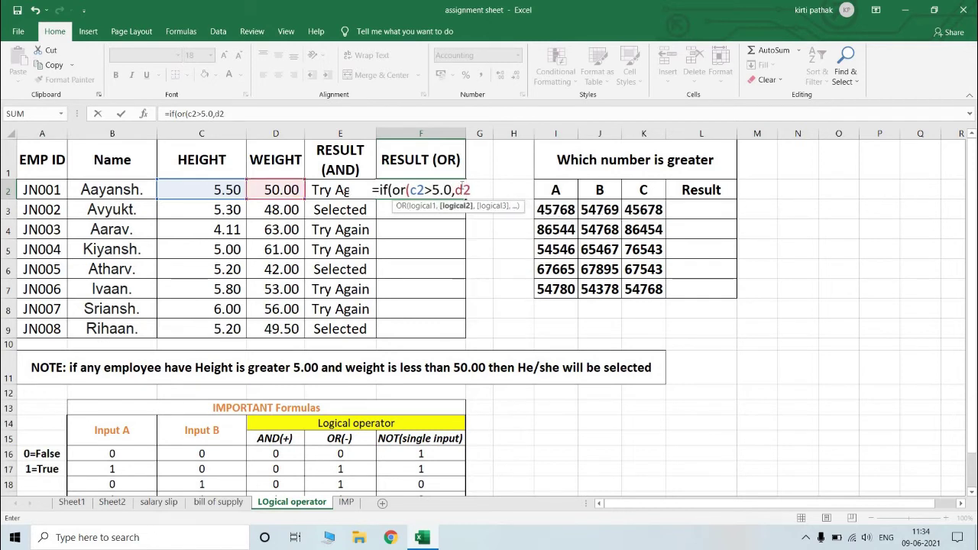
text(<)
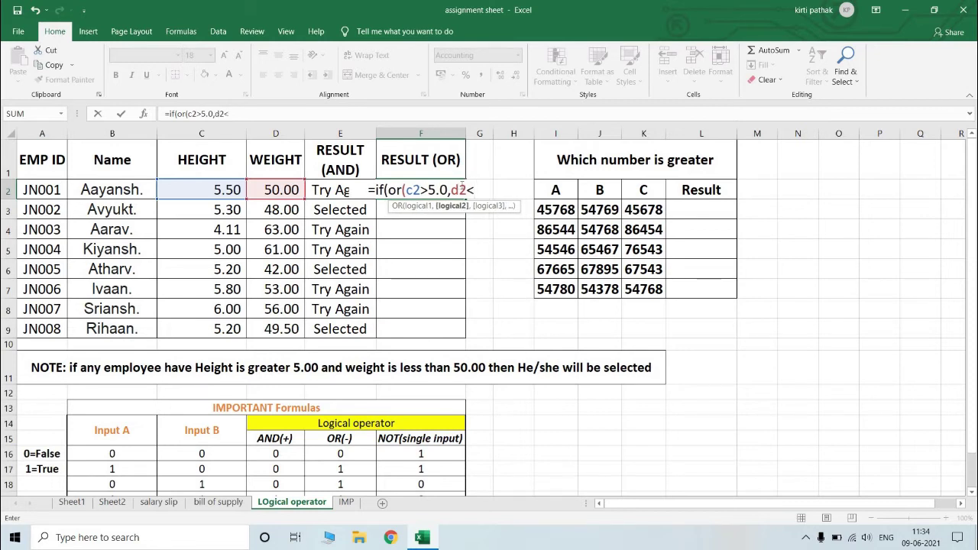
text(50.0)
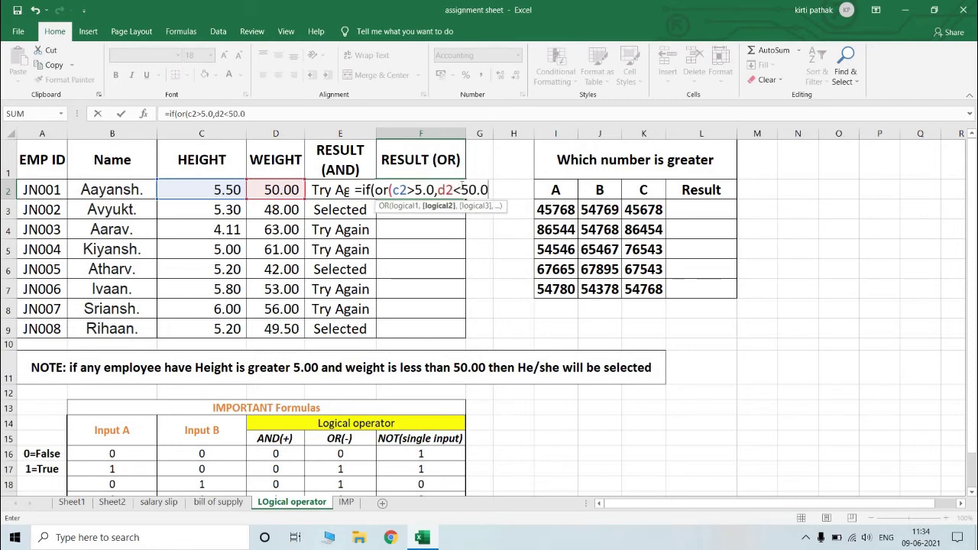
text(0)
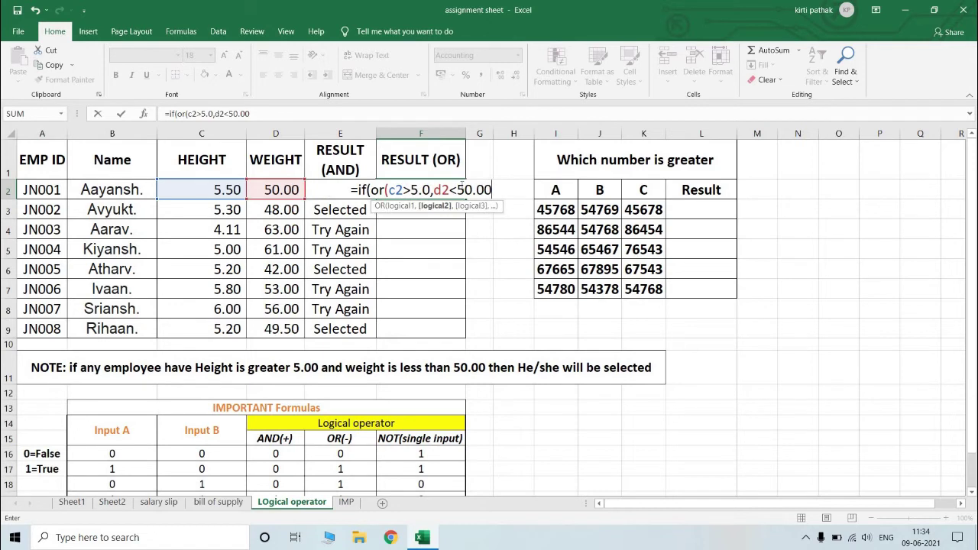
text())
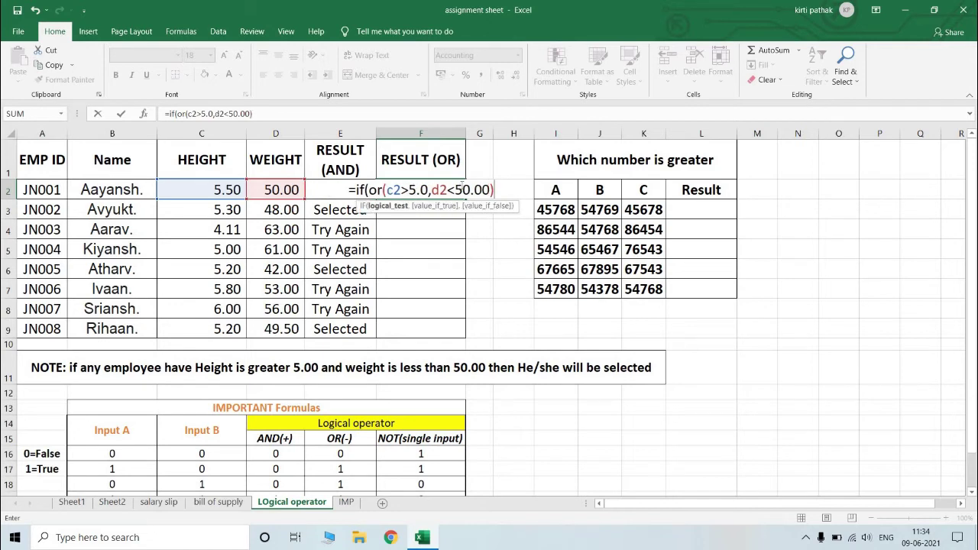
- Complete F2's OR formula with "Selected" if true and "try again" if false, and fill it down through F9
text(,)
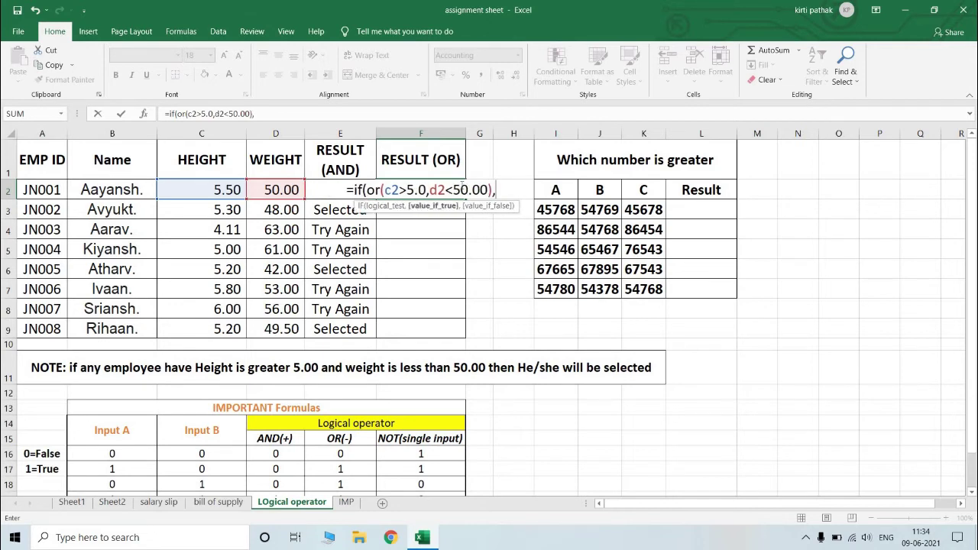
text("S)
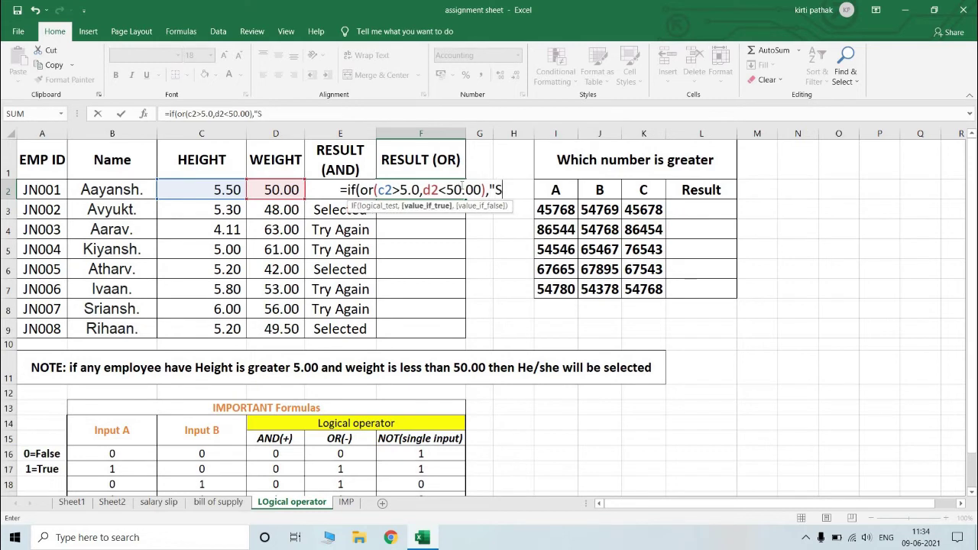
text(elected)
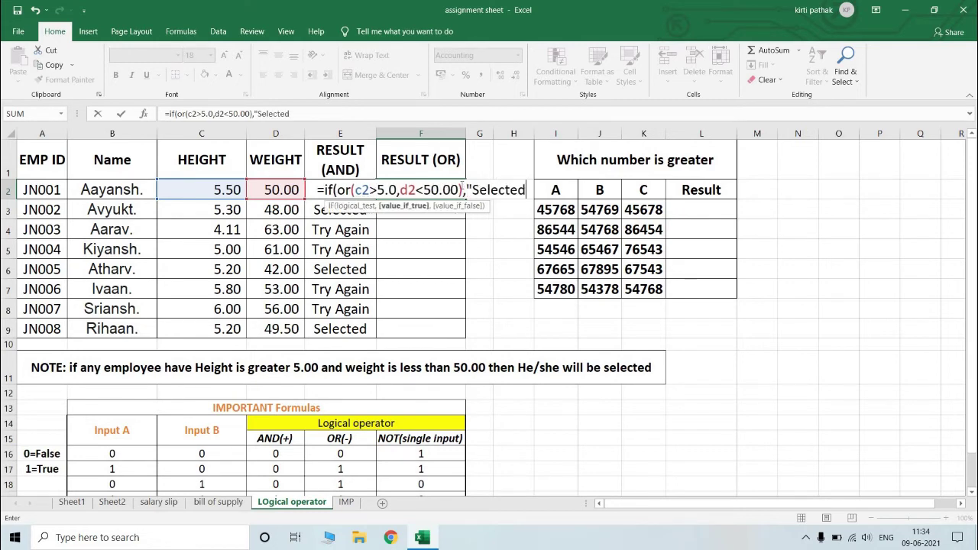
text(",")
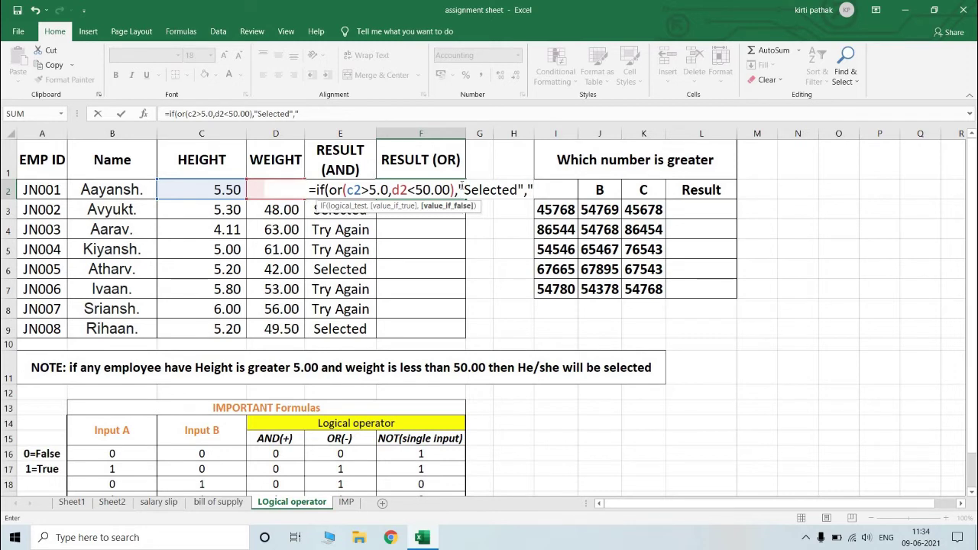
text(tr)
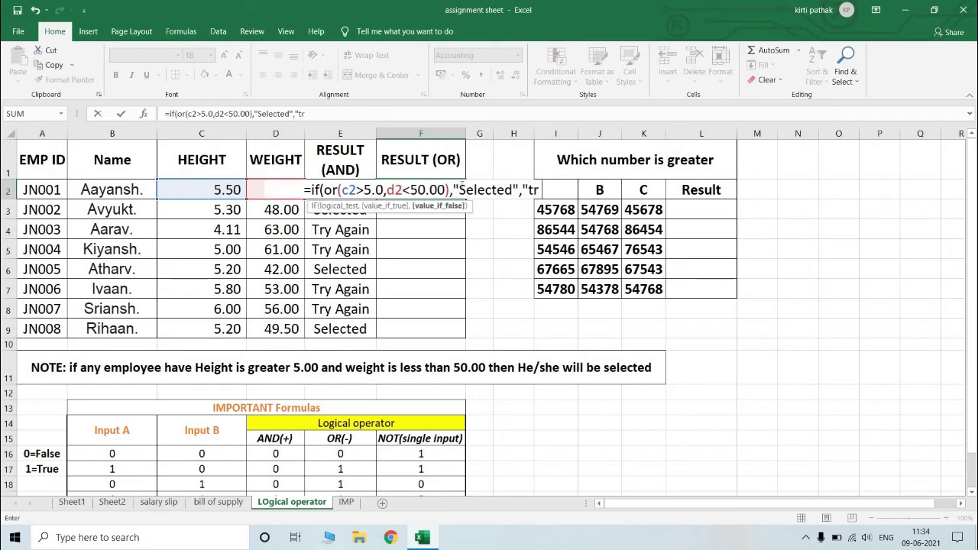
text(y again)
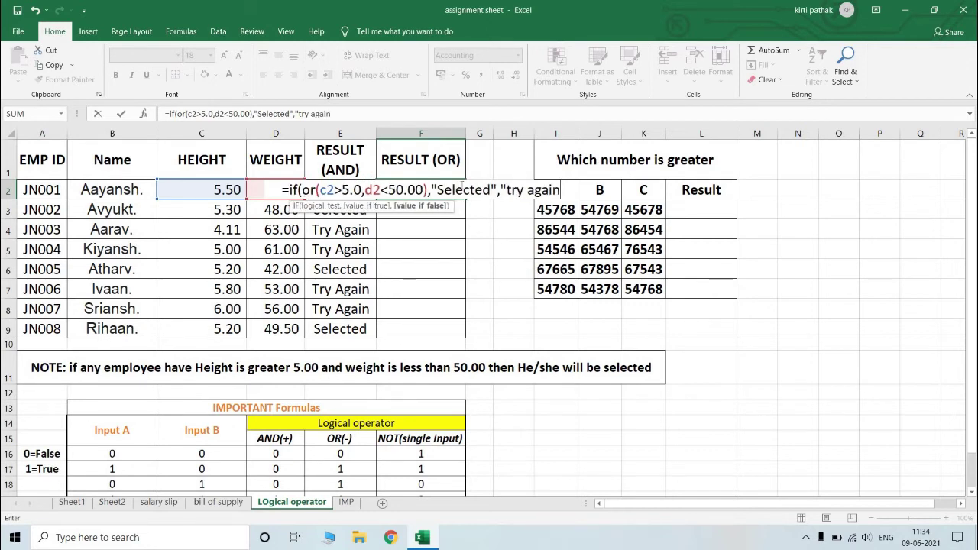
text("))
key(Return)
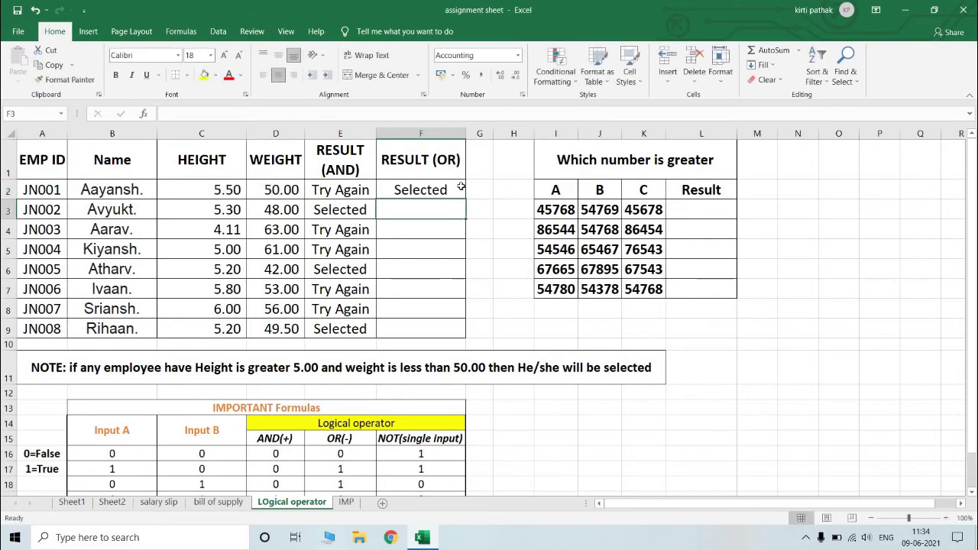
click(461, 190)
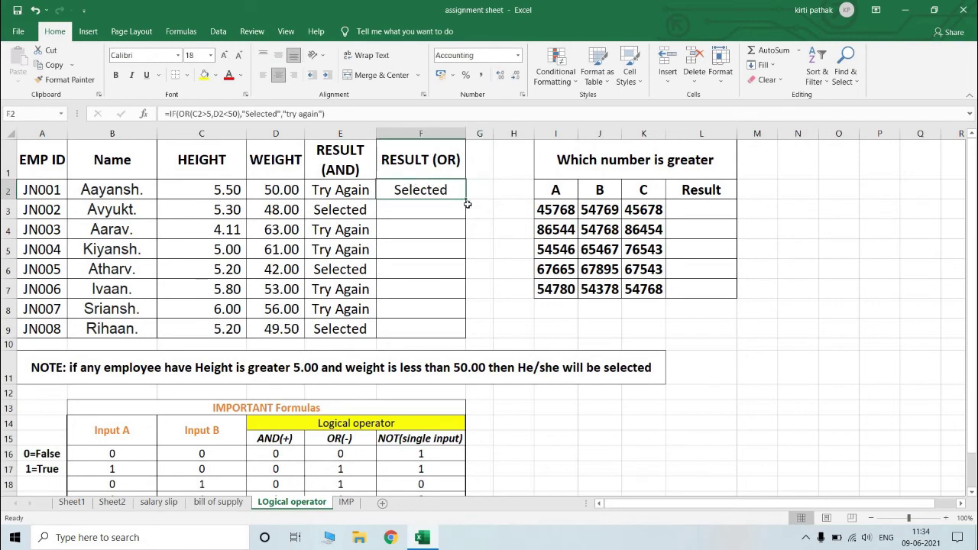
drag(463, 201, 468, 337)
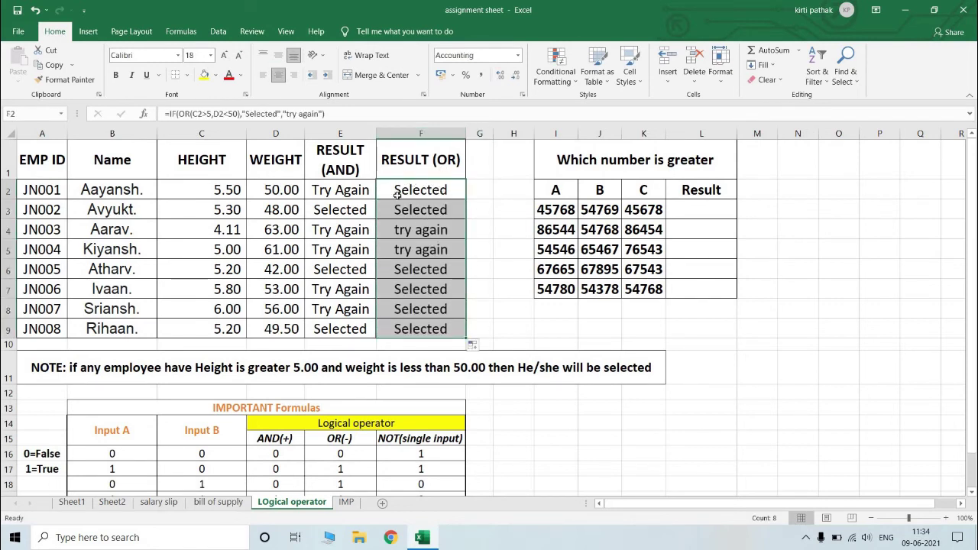
- Check the RESULT (OR) outcomes against the heights and weights in rows 2, 7 and 8 and the OR column of the truth table
click(269, 190)
click(221, 191)
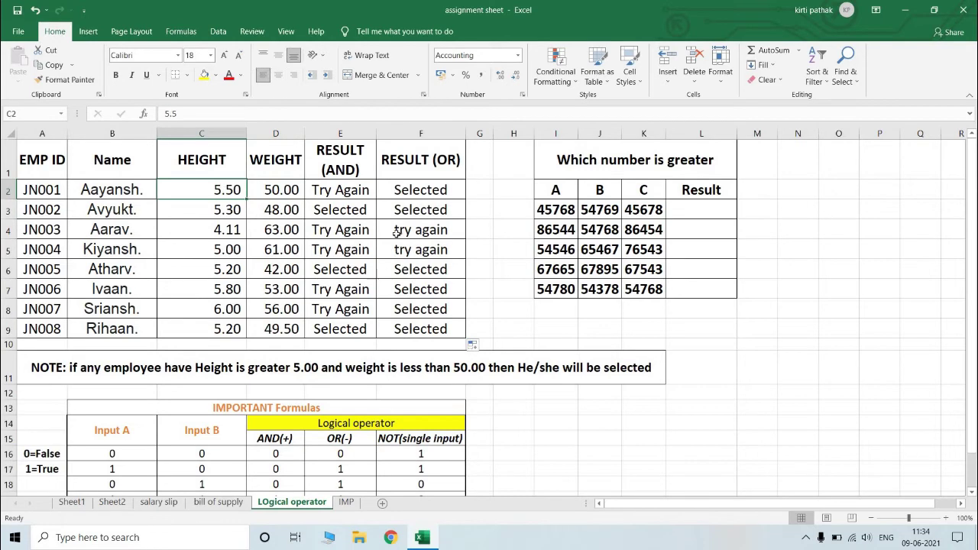
scroll(473, 206, down, 4)
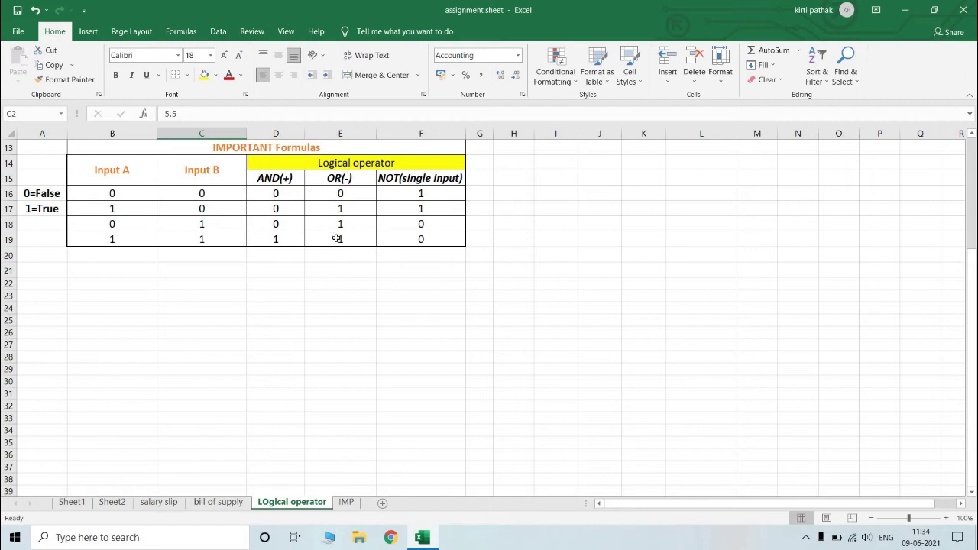
scroll(366, 269, up, 4)
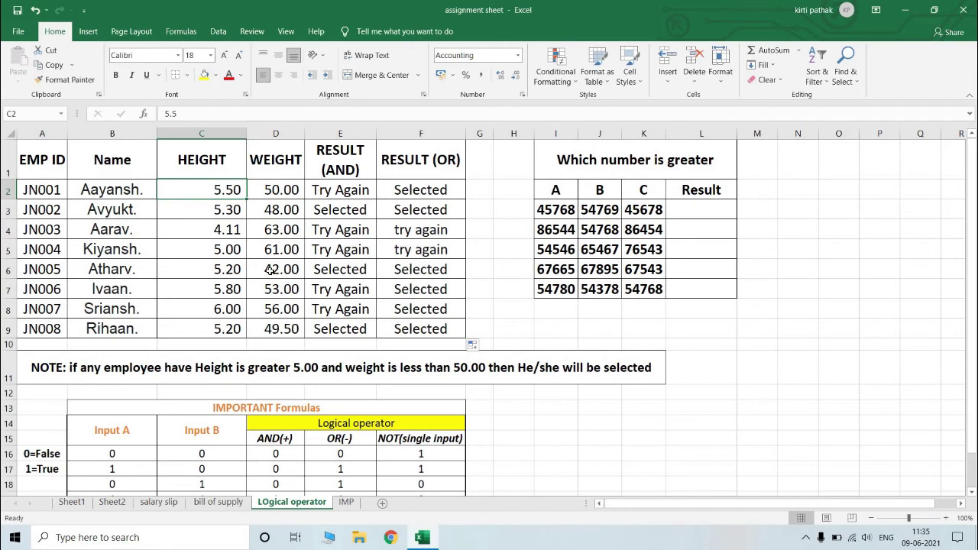
click(227, 294)
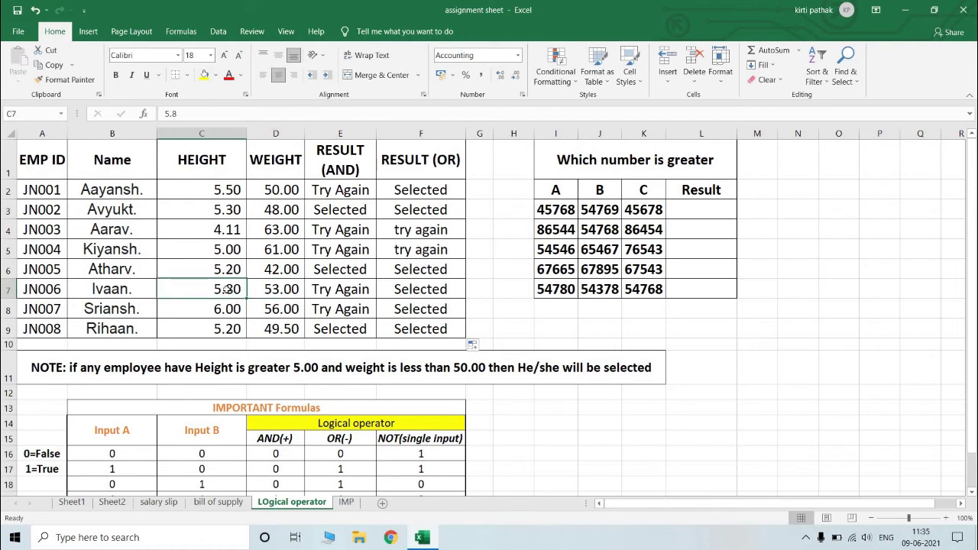
click(434, 289)
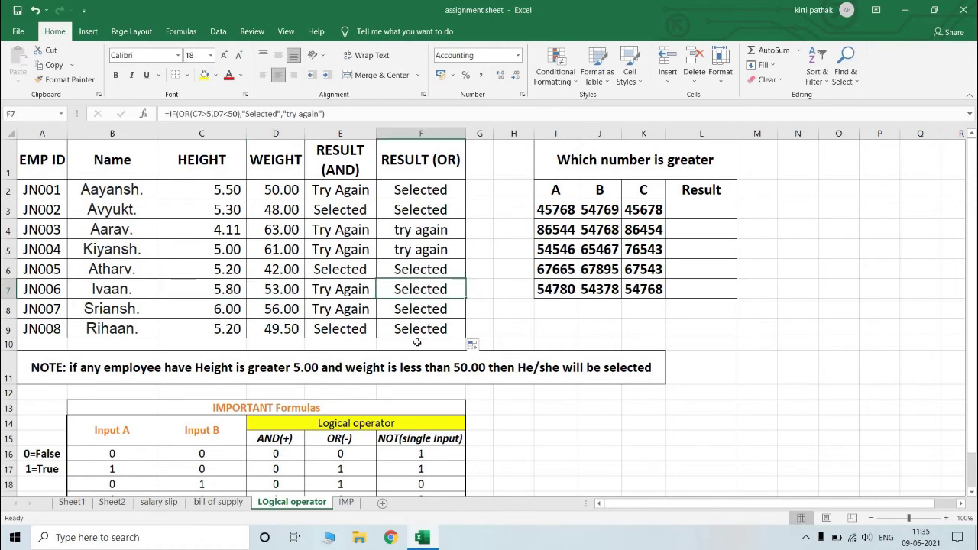
click(232, 313)
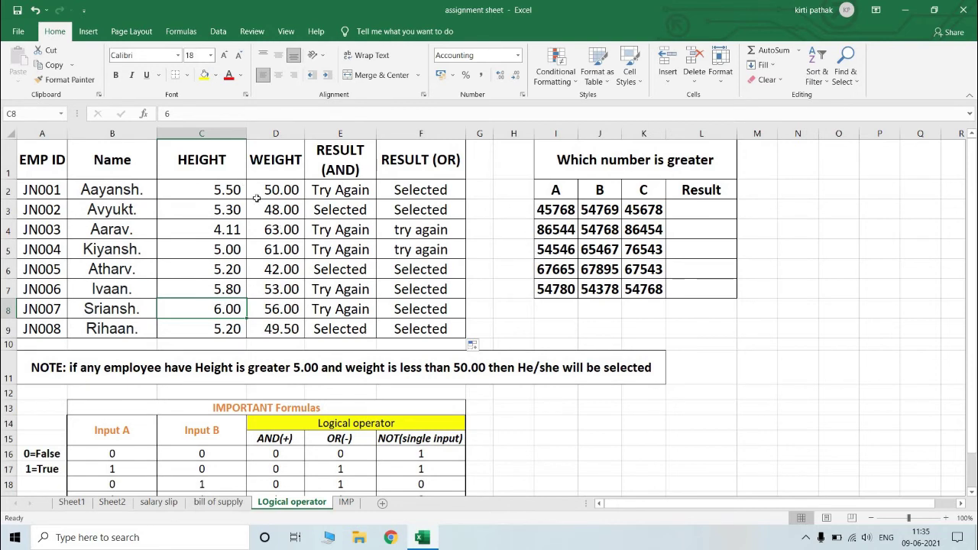
- Begin an IF formula with a nested AND test in L3, under Result in the "Which number is greater" table
click(692, 211)
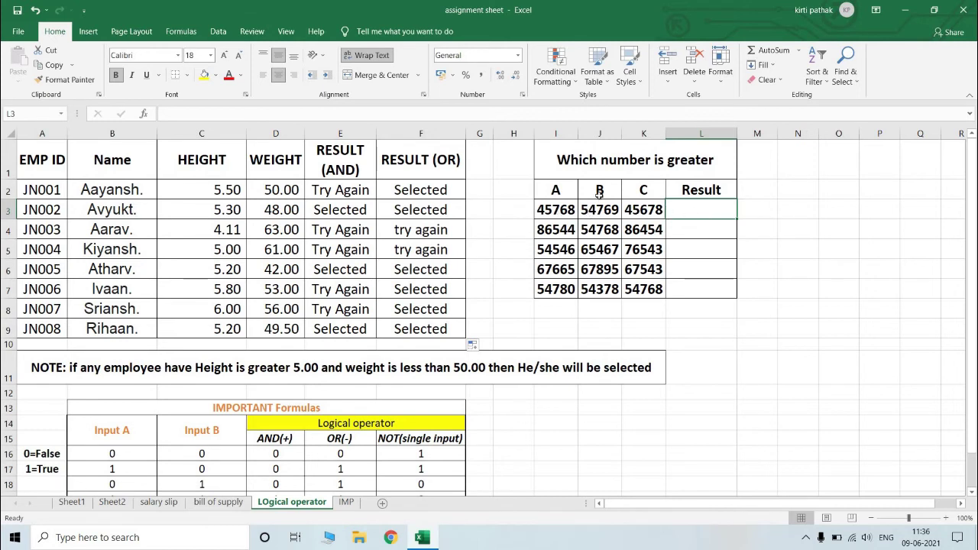
click(550, 209)
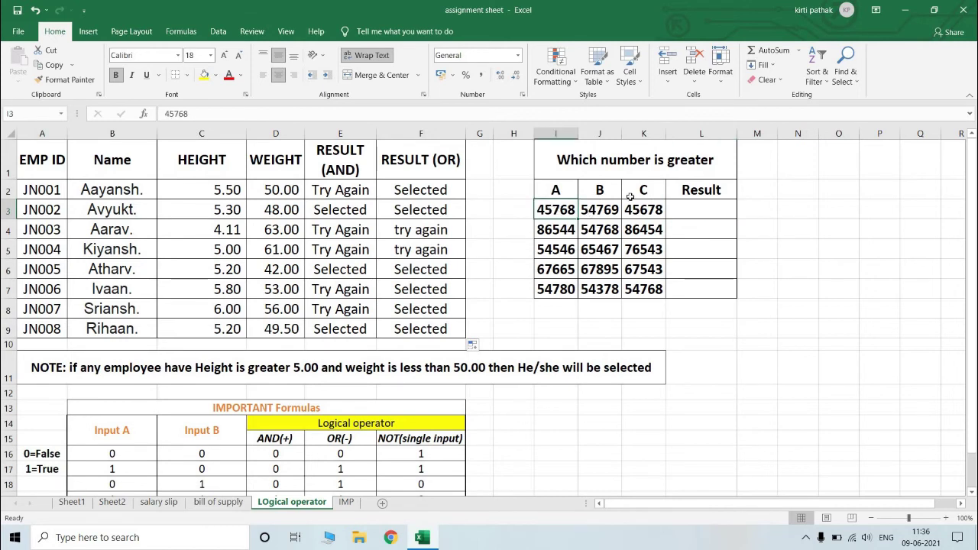
click(691, 213)
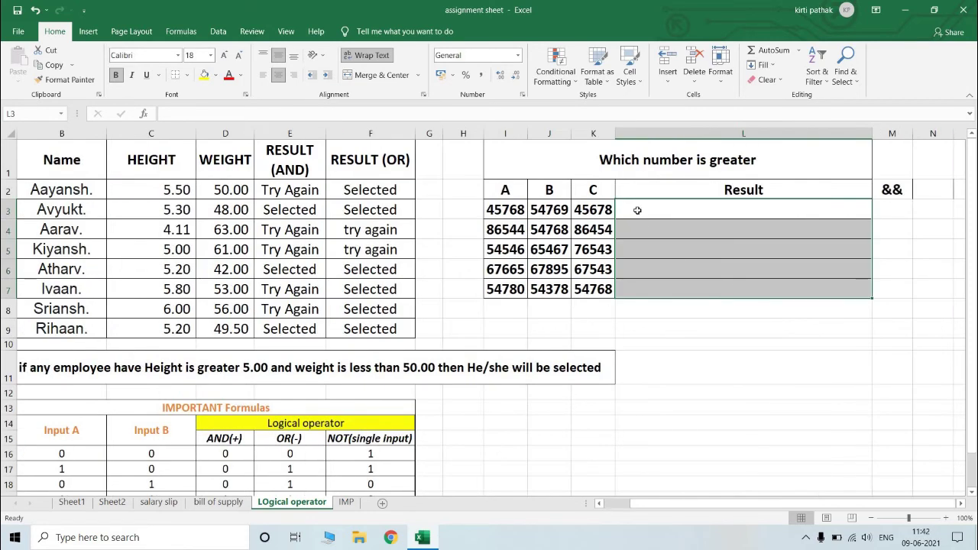
click(637, 210)
text(=)
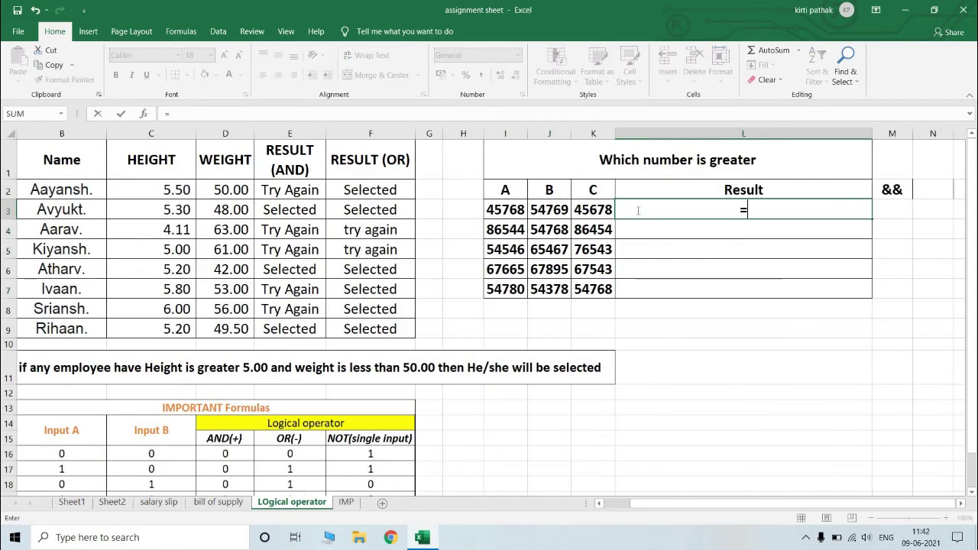
text(if(a)
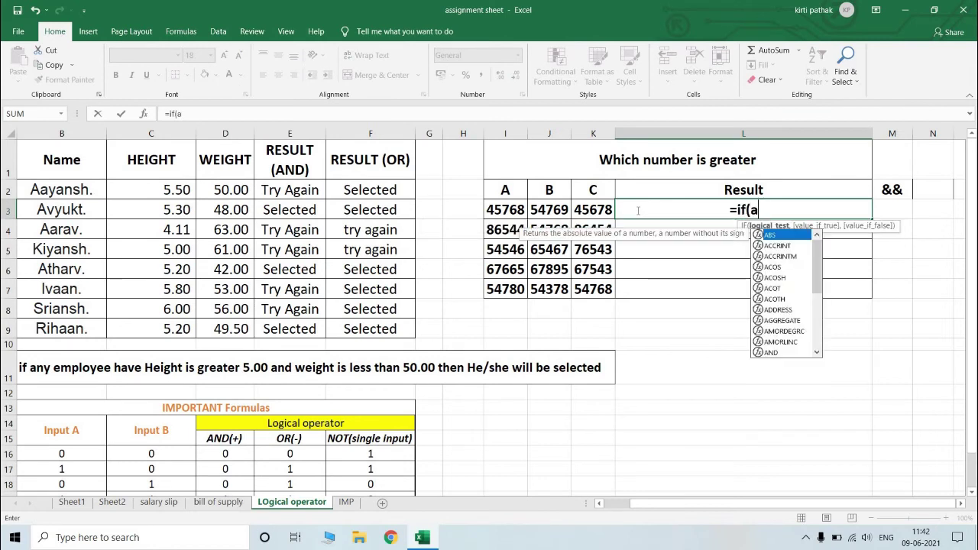
text(nd()
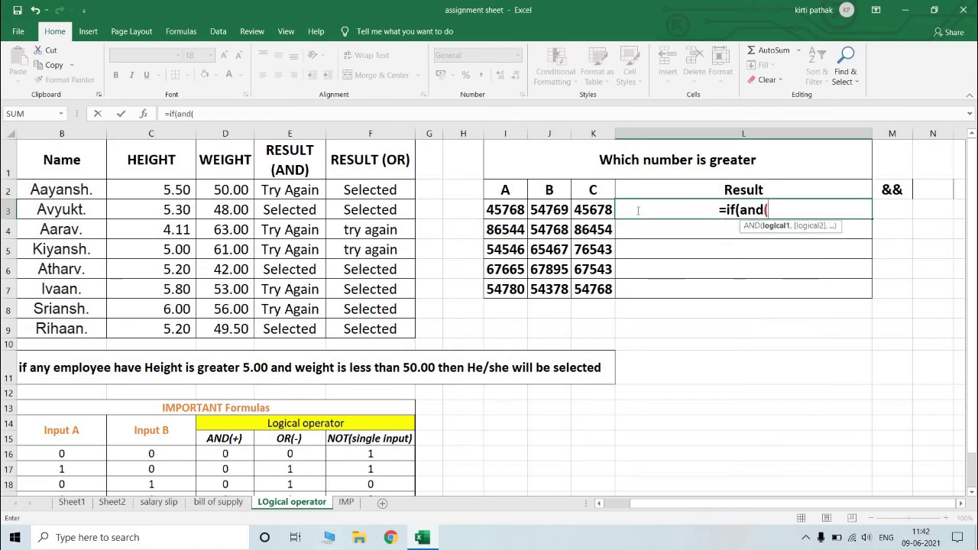
- Add the two AND conditions to L3's formula, I3>J3 and I3>K3, and close the AND test
click(497, 215)
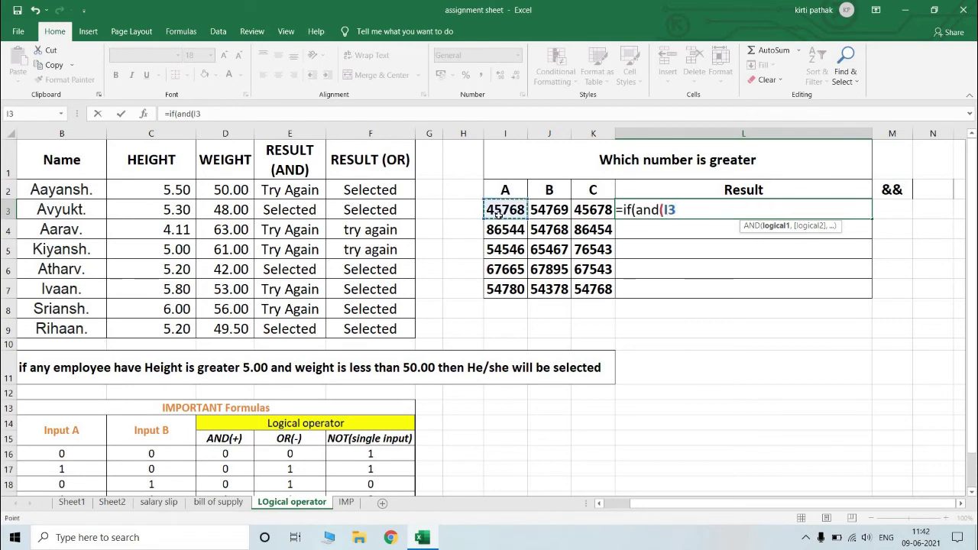
text(>)
click(552, 211)
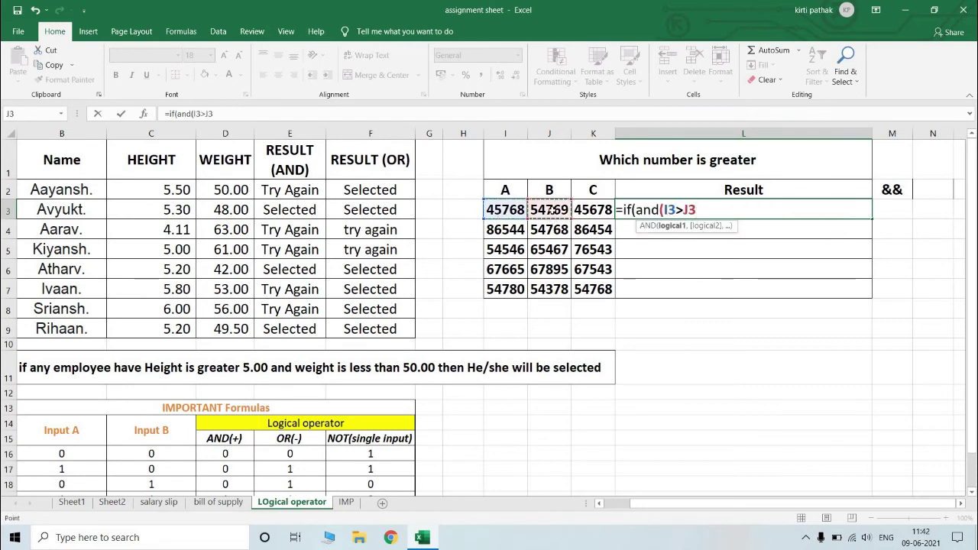
text(,)
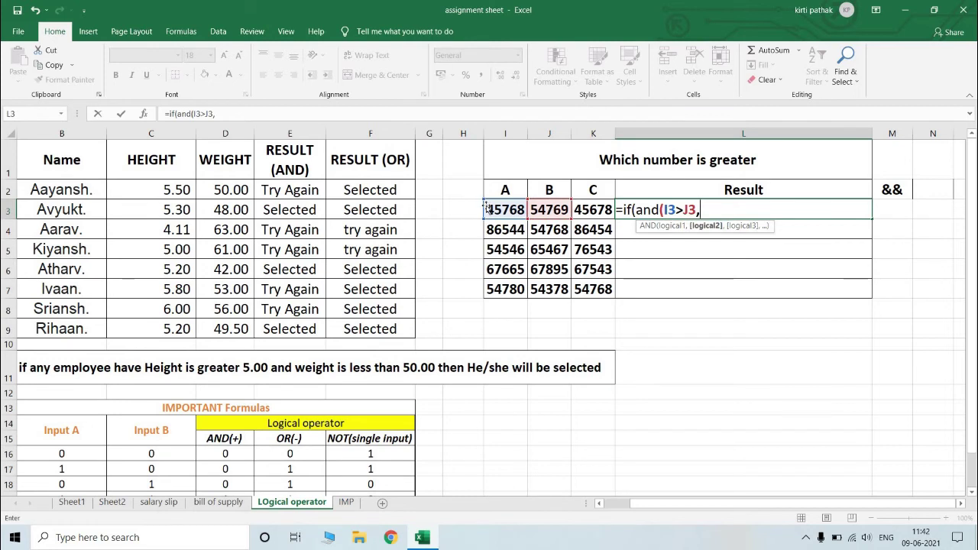
click(505, 205)
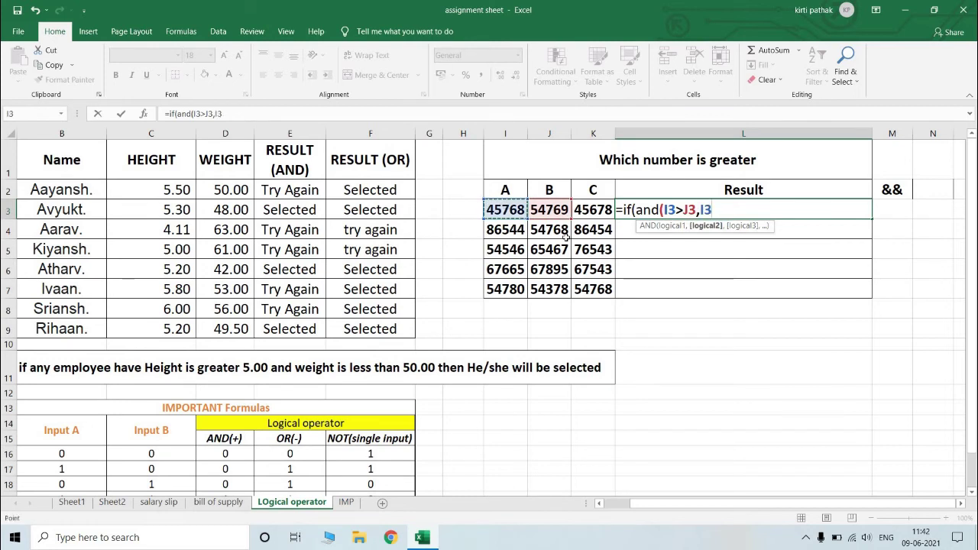
text(>)
click(595, 210)
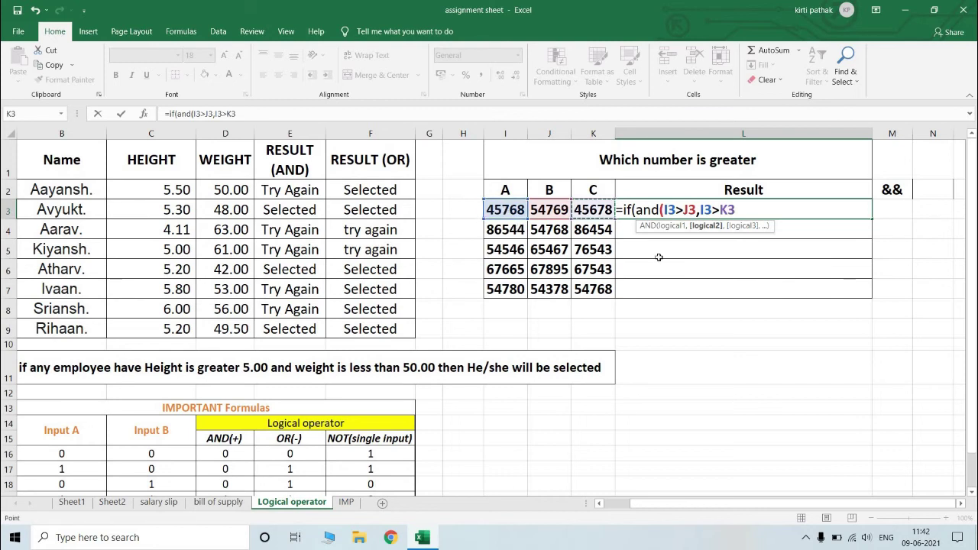
text())
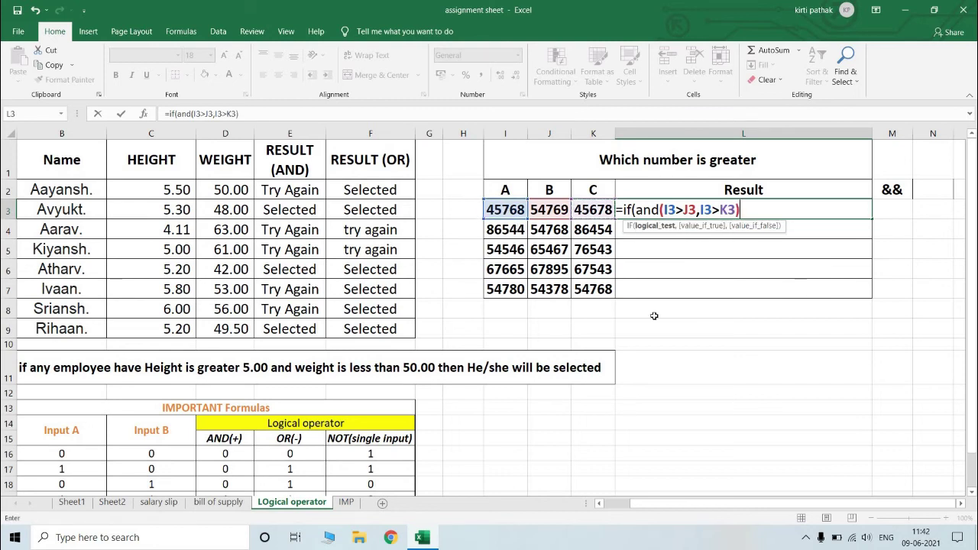
- Make L3's formula return I3 if true, and begin a second IF with a nested AND test as its false value
text(,)
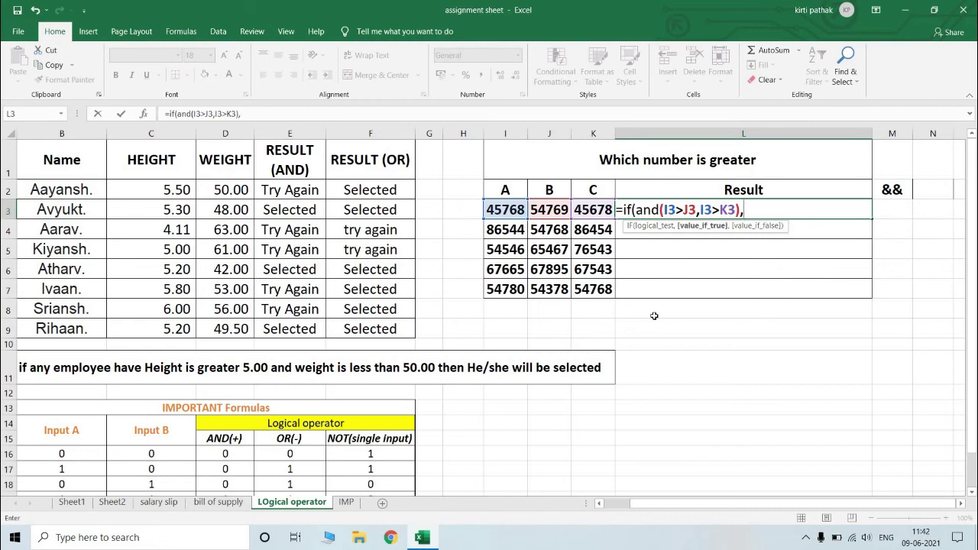
click(499, 210)
text(,)
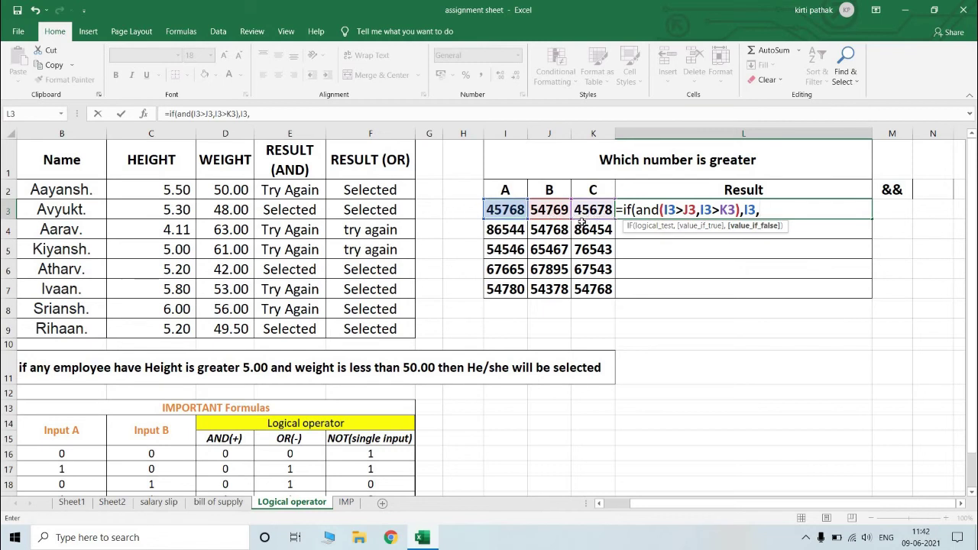
text(if()
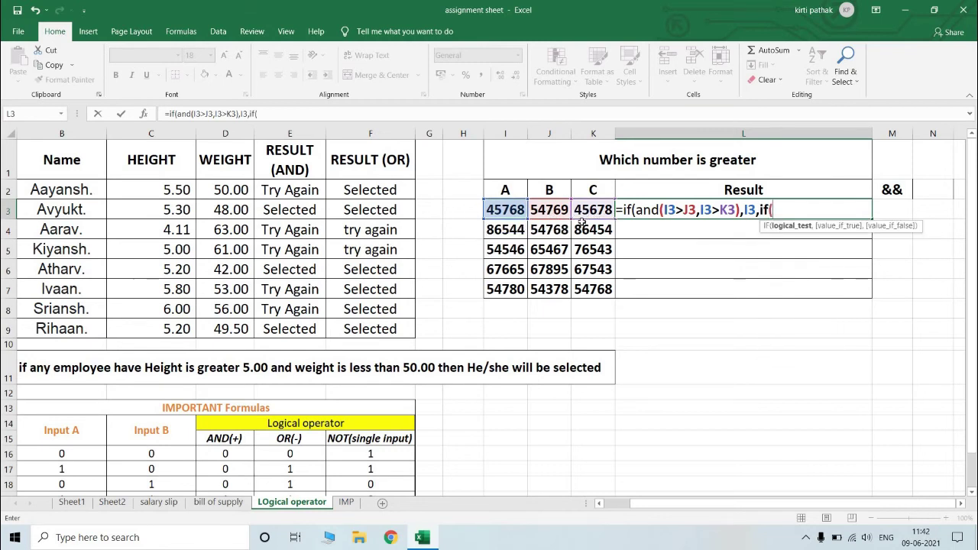
text(and)
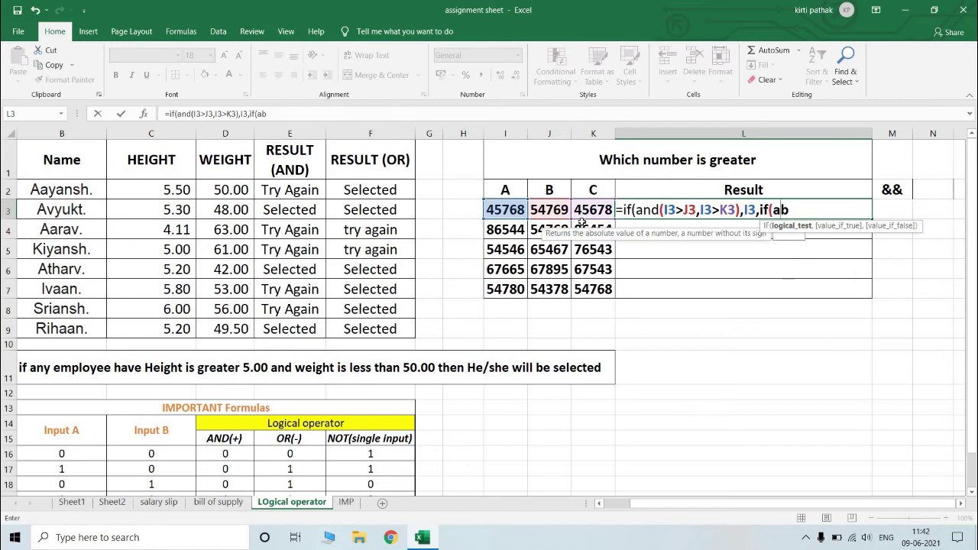
text(()
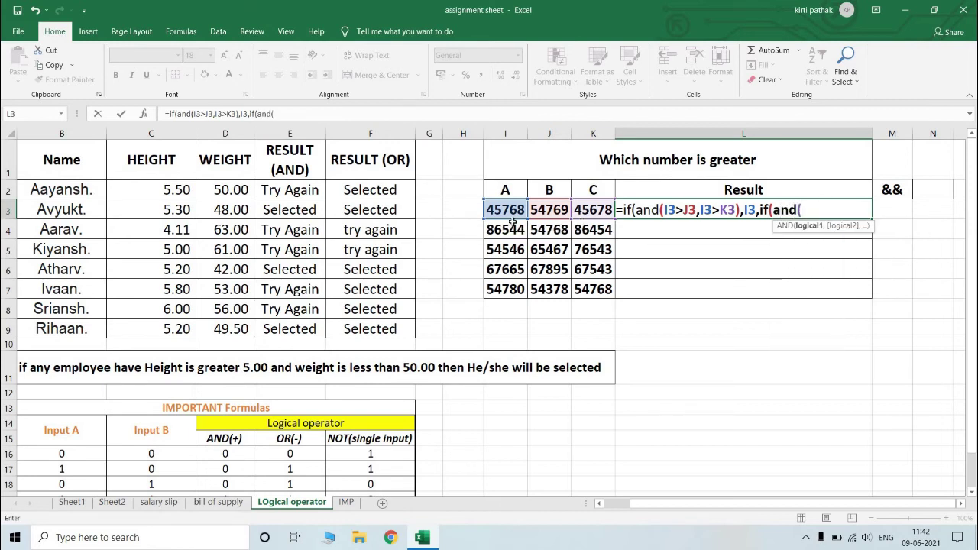
- Add the conditions J3>I3 and J3>K3 to the second AND test in L3's formula and close that test
click(549, 210)
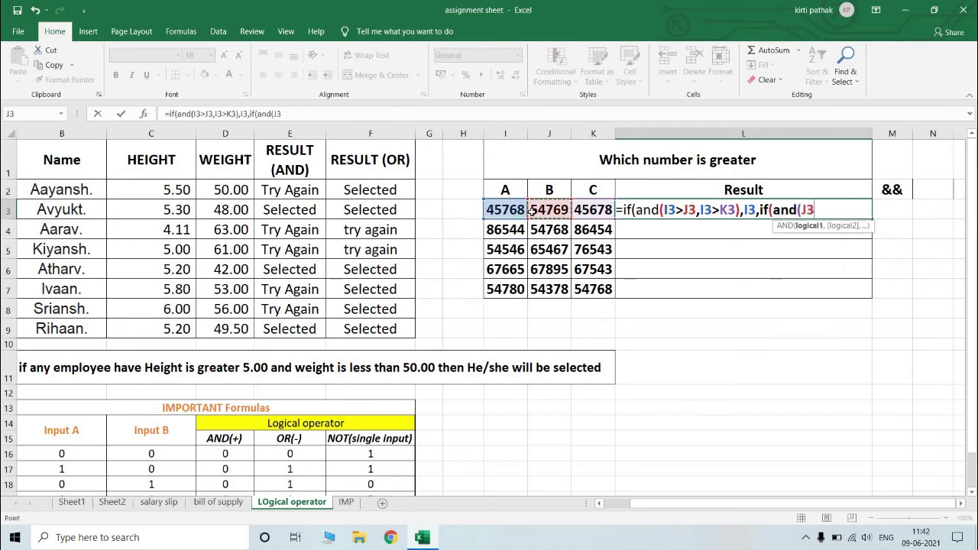
text(>)
click(505, 213)
text(,)
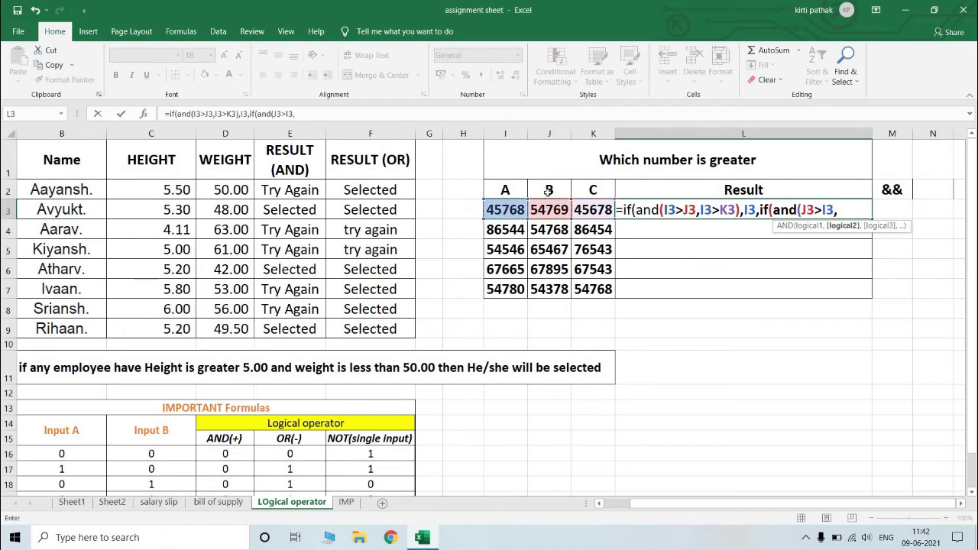
click(555, 210)
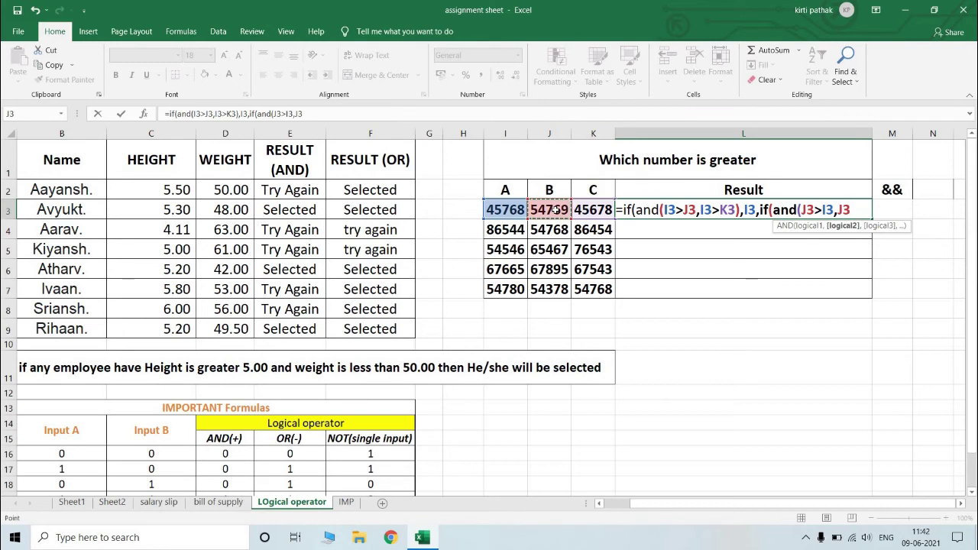
text(>)
click(593, 208)
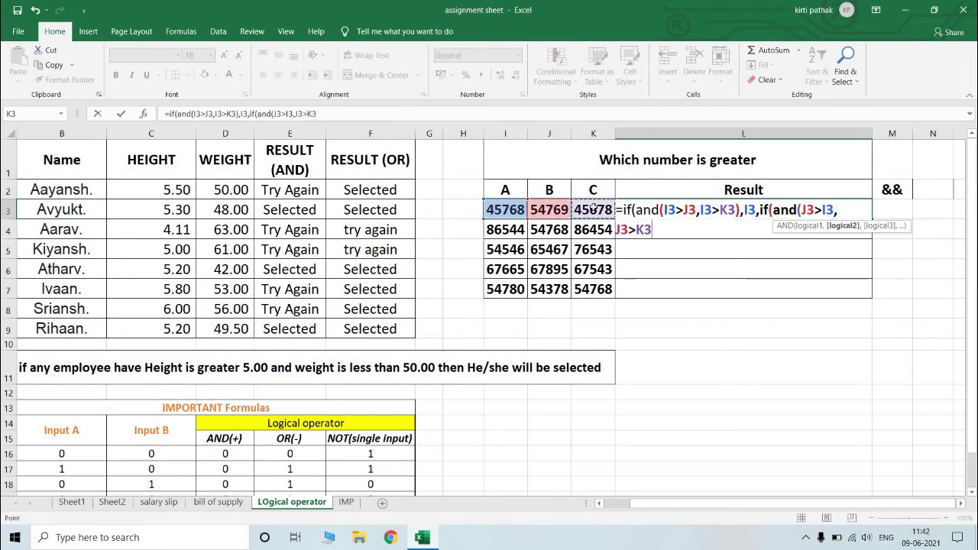
text(),)
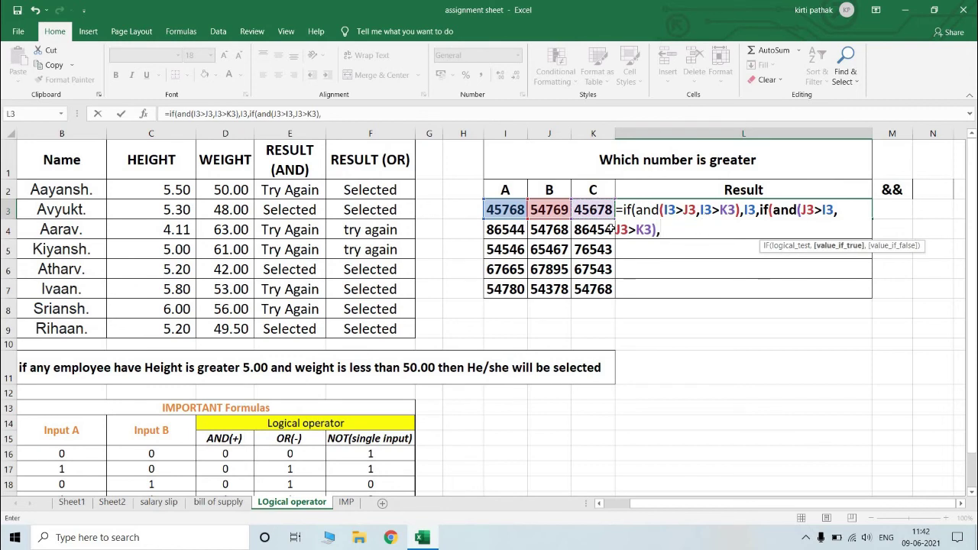
- Make the second IF return J3 if true and K3 if false, and enter L3's formula with the closing bracket corrected
click(558, 211)
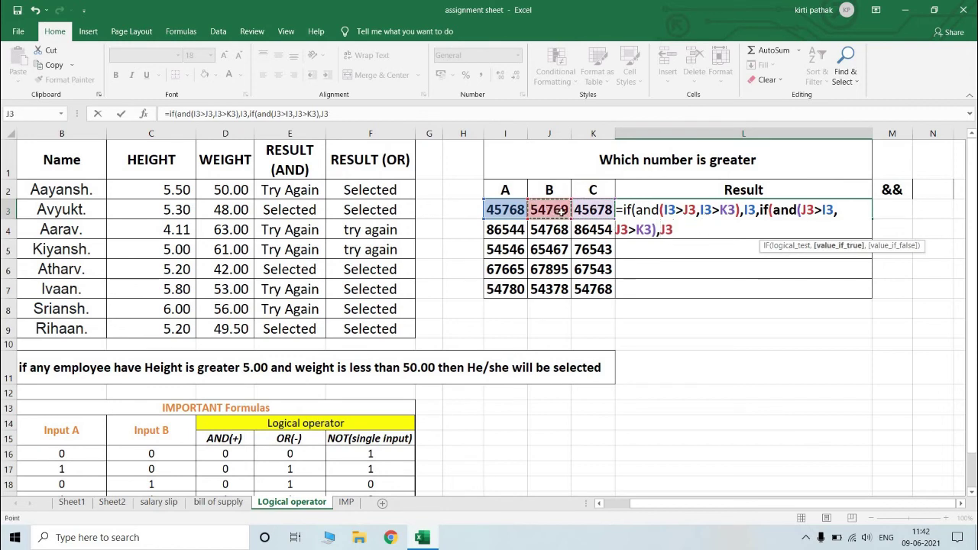
text(,)
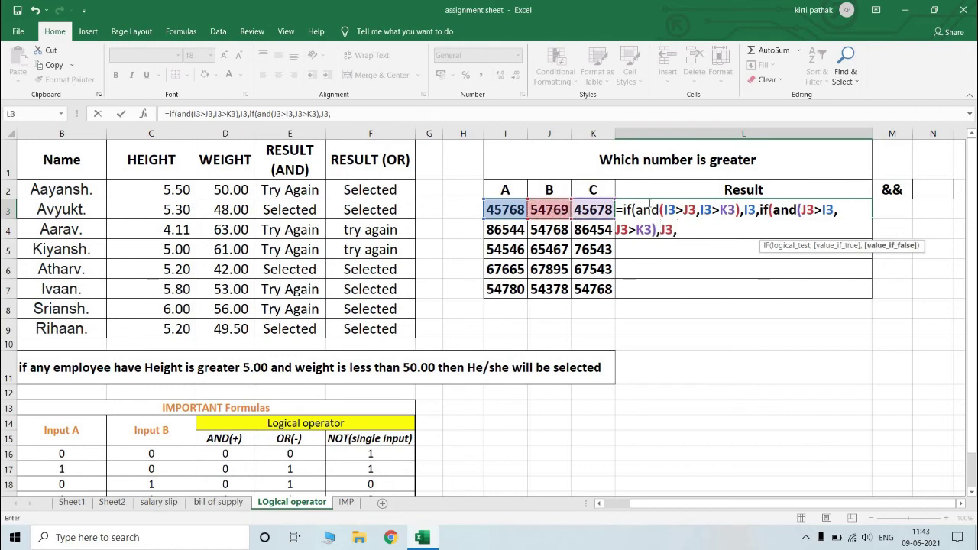
click(581, 215)
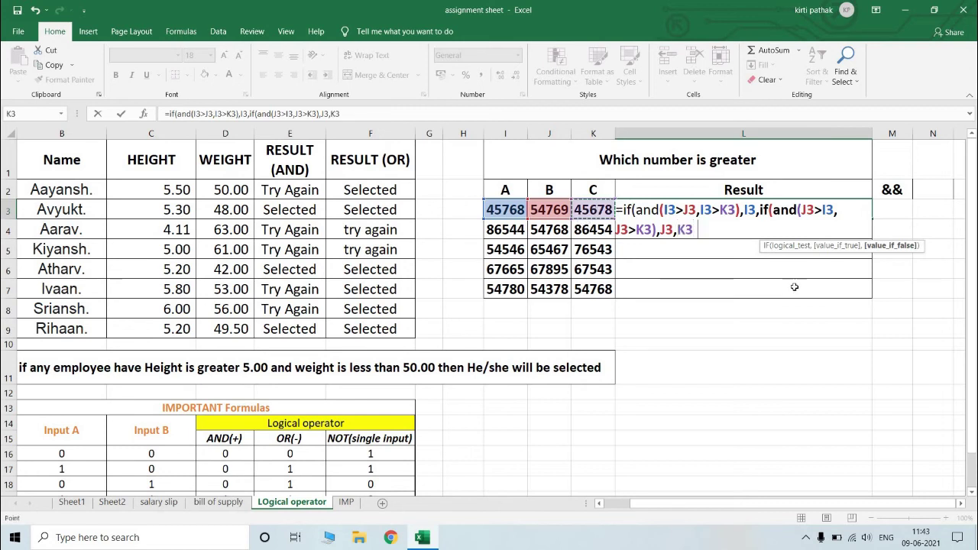
text())
key(Return)
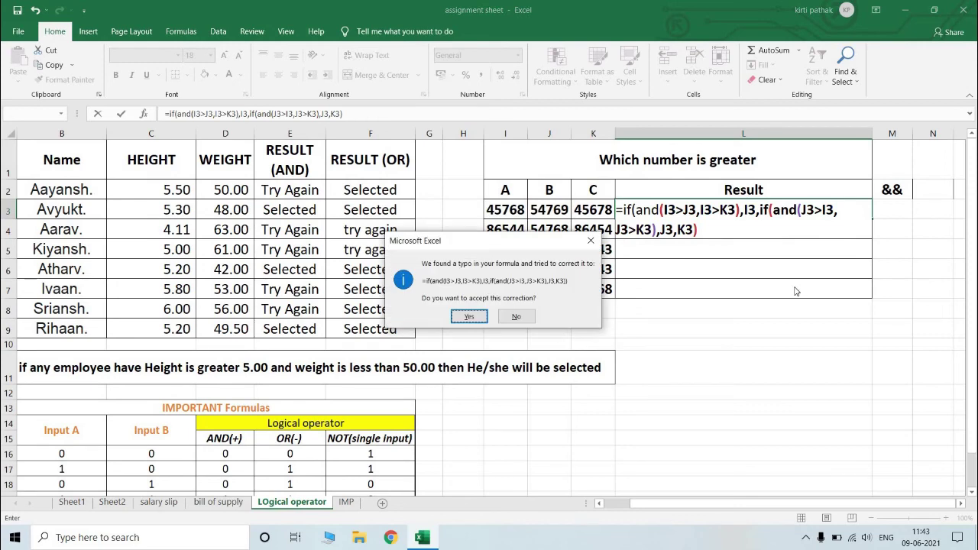
key(Return)
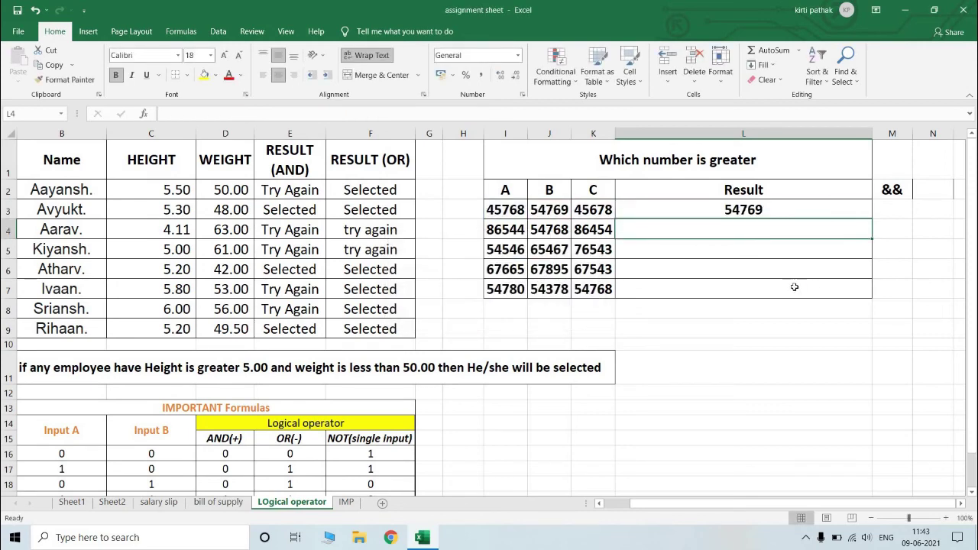
- Fill the L3 formula down the Result column through L7
click(703, 212)
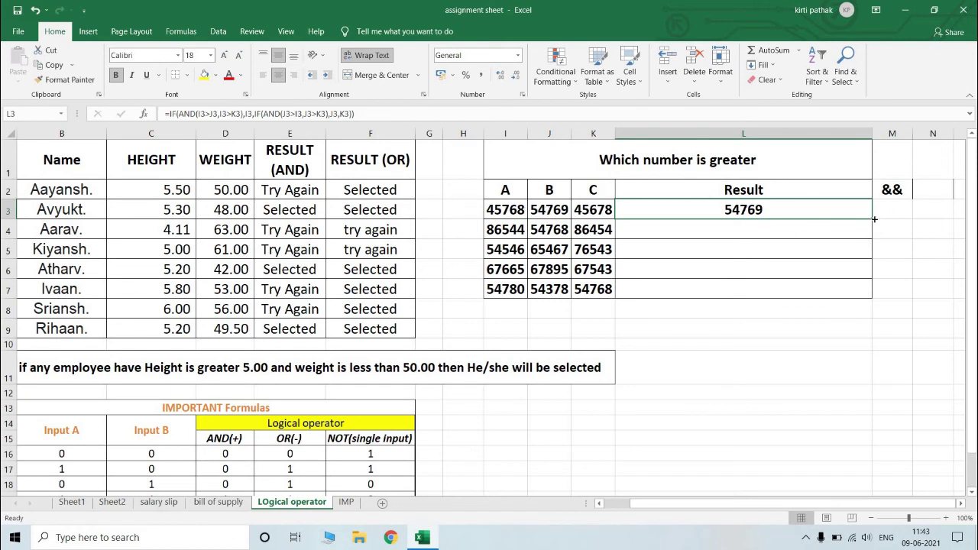
drag(873, 222, 764, 295)
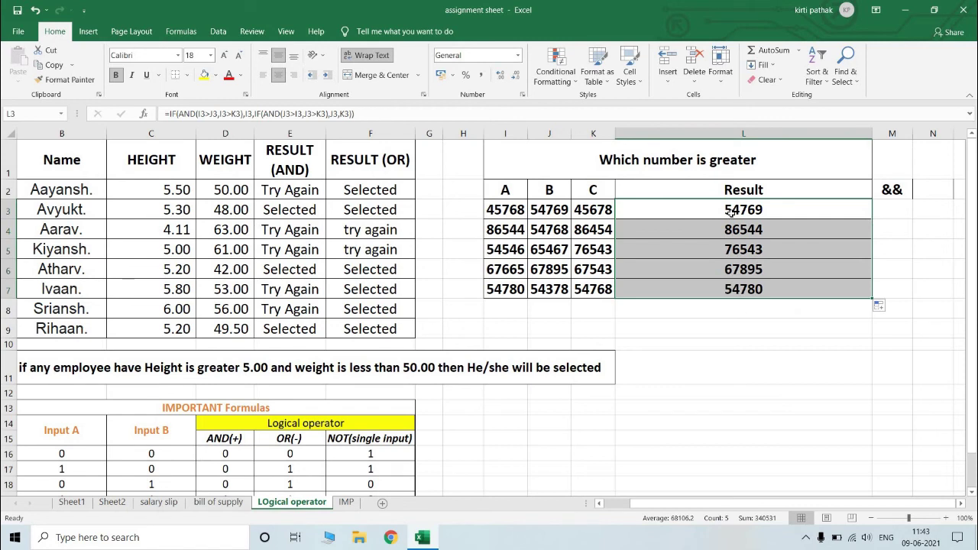
click(693, 322)
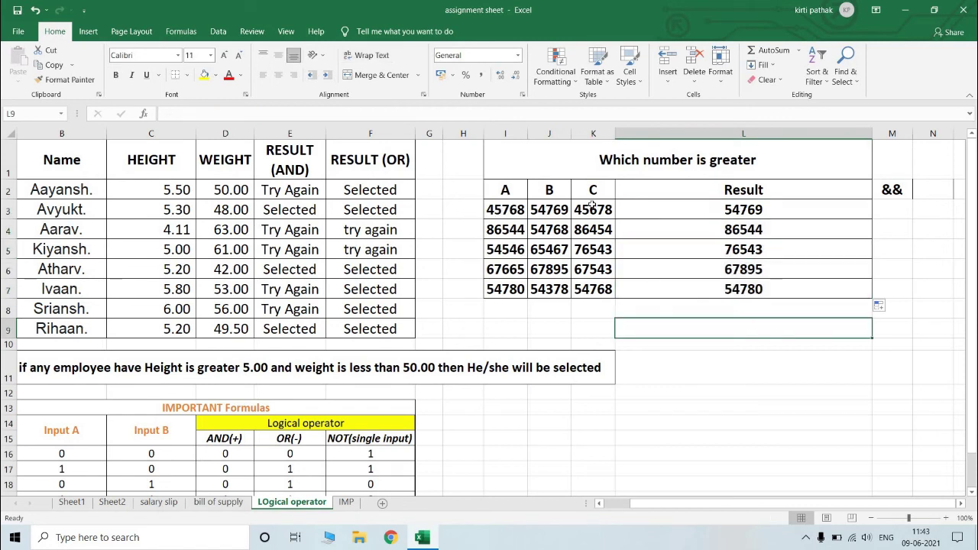
- Clear the stray && text from M2:N2 beside the Result header
click(688, 209)
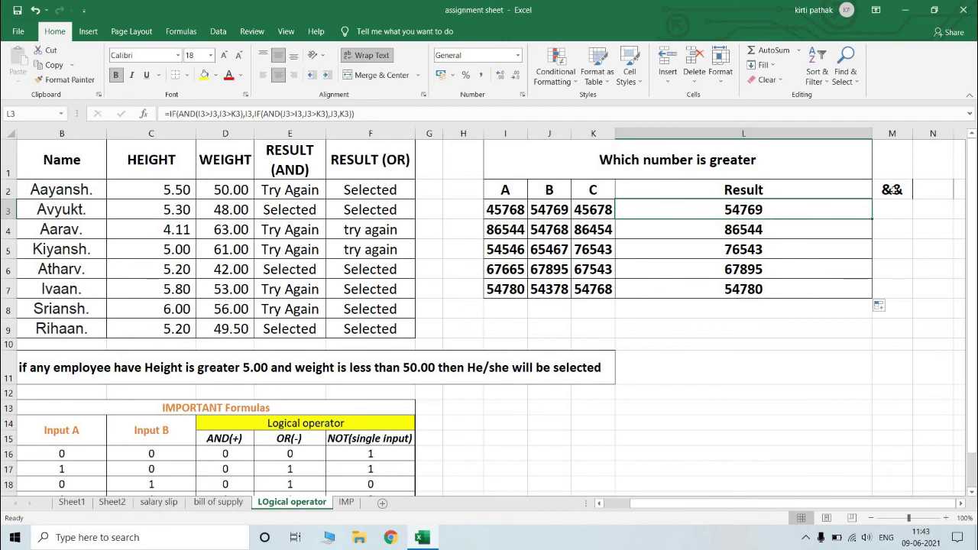
drag(906, 191, 938, 191)
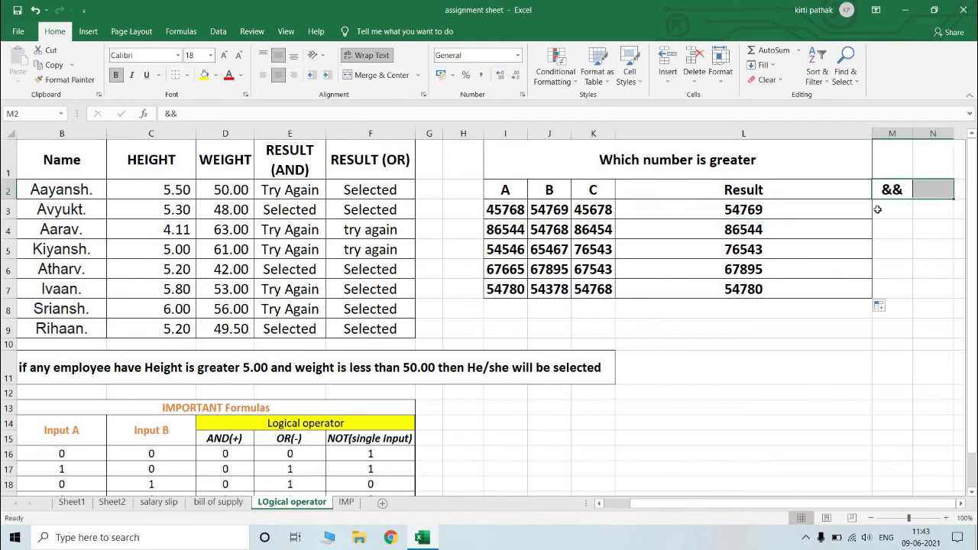
key(Delete)
click(743, 421)
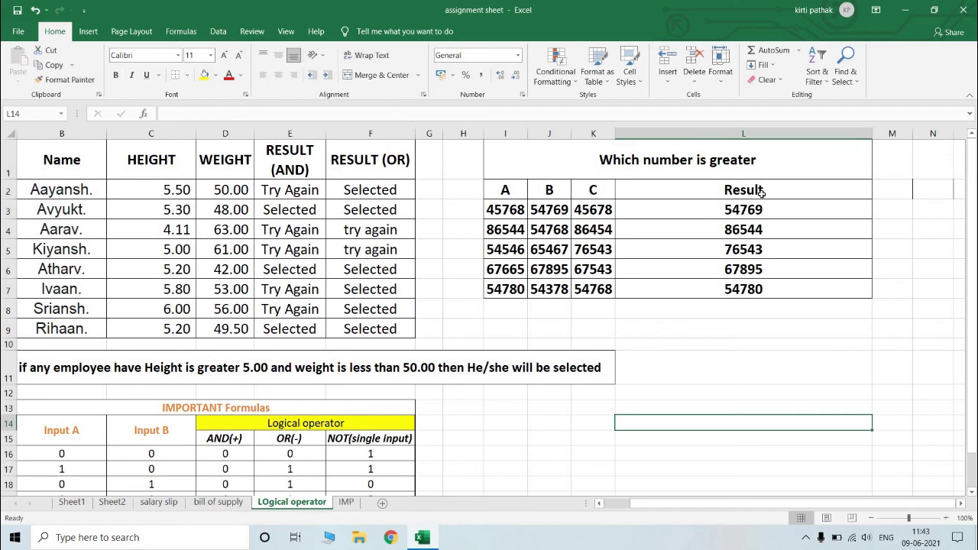